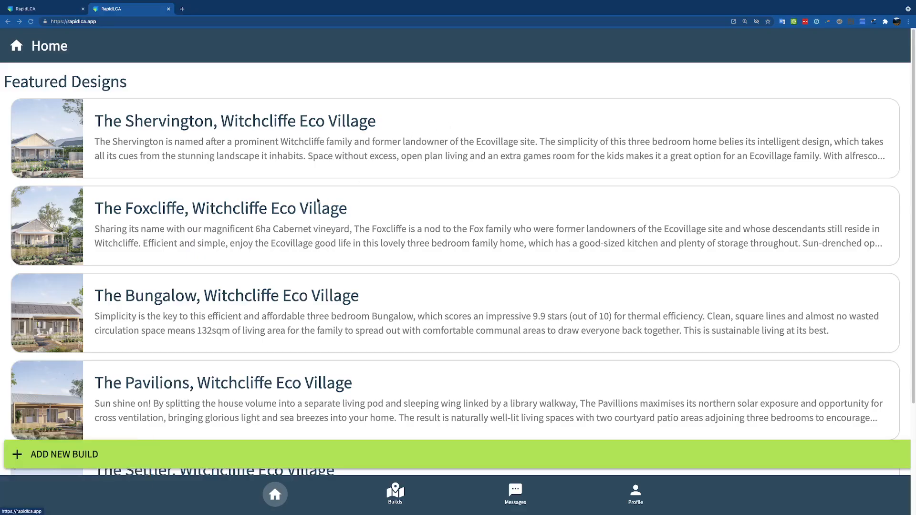
Step: Return from the phone-view copy to the desktop app and start a new build
left_click(50, 11)
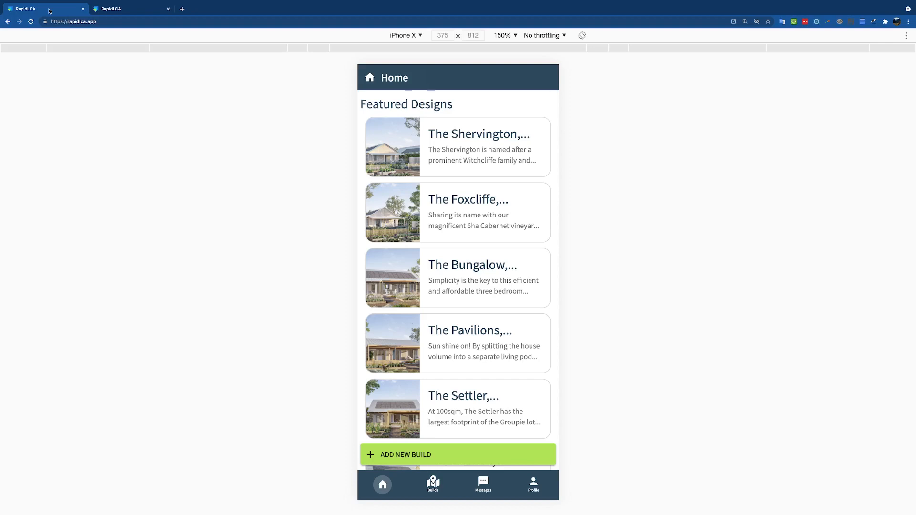
scroll(493, 159, "down", 2)
scroll(492, 163, "up", 2)
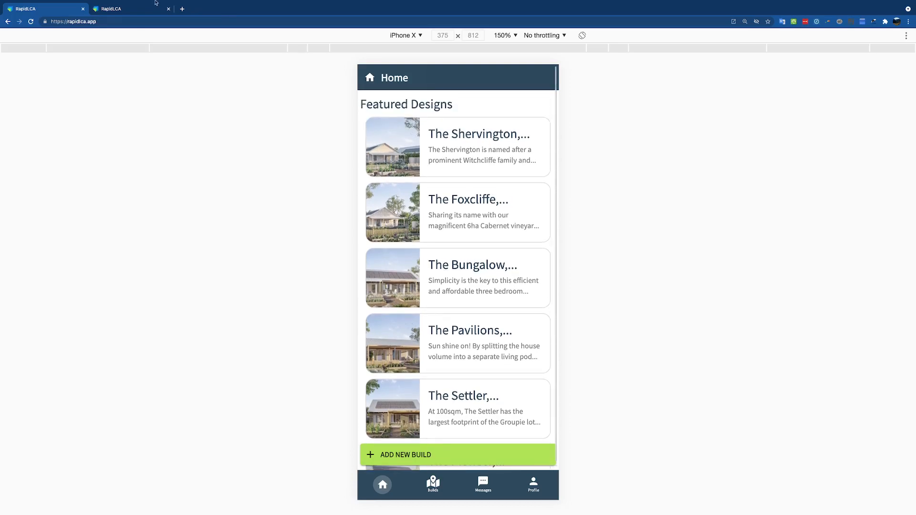
left_click(136, 11)
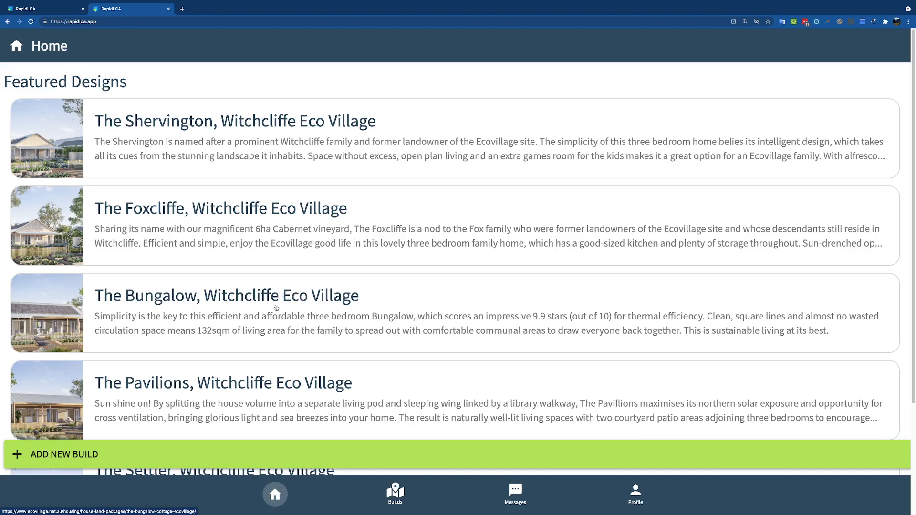
left_click(295, 454)
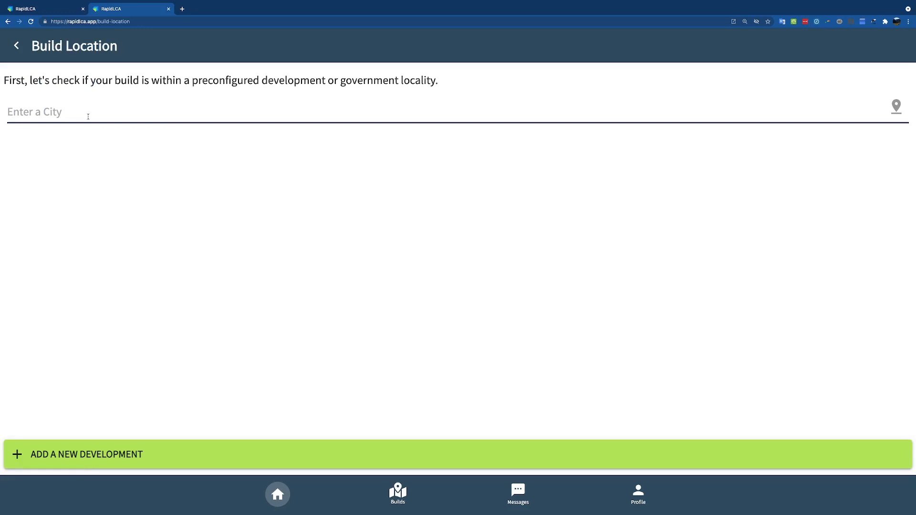
Step: Enter Canberra as the build city and open the Canberra Low Carbon Housing Challenge development
type("c")
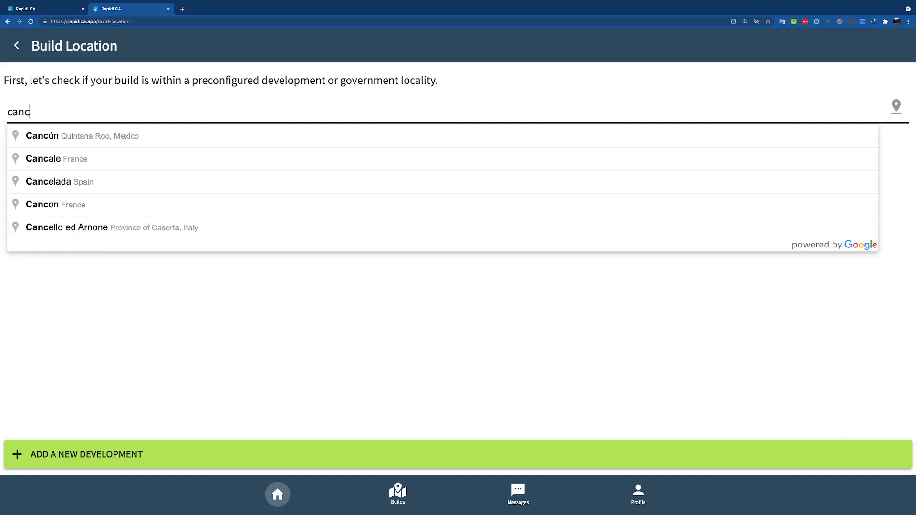
type("anver")
key("BackSpace")
key("BackSpace")
key("BackSpace")
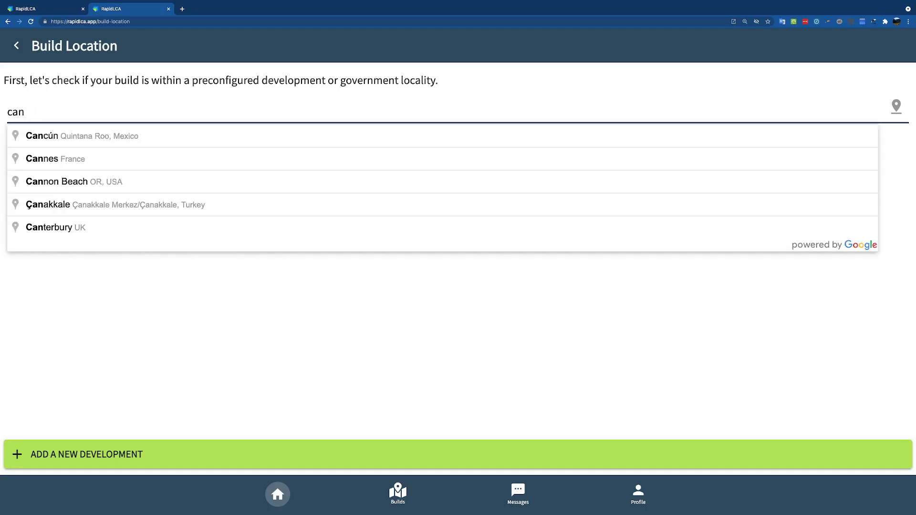
type("berra")
key("Down")
key("Return")
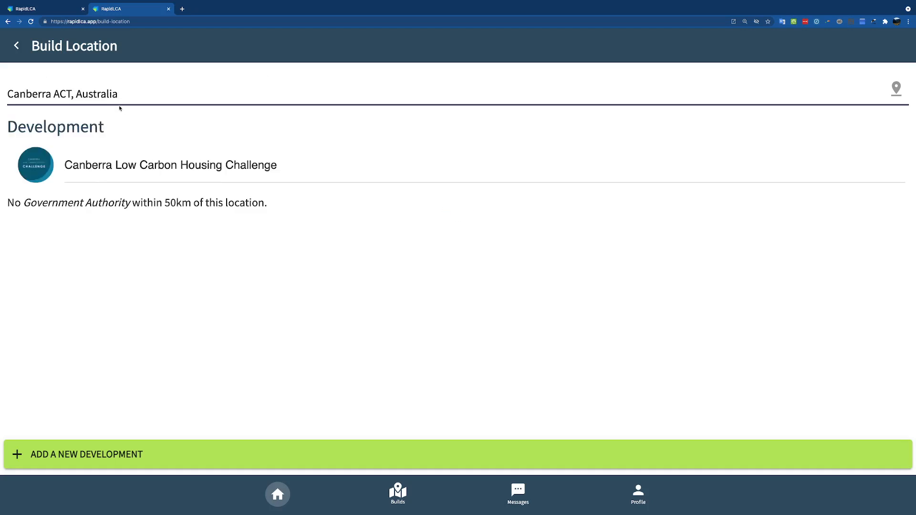
left_click(177, 166)
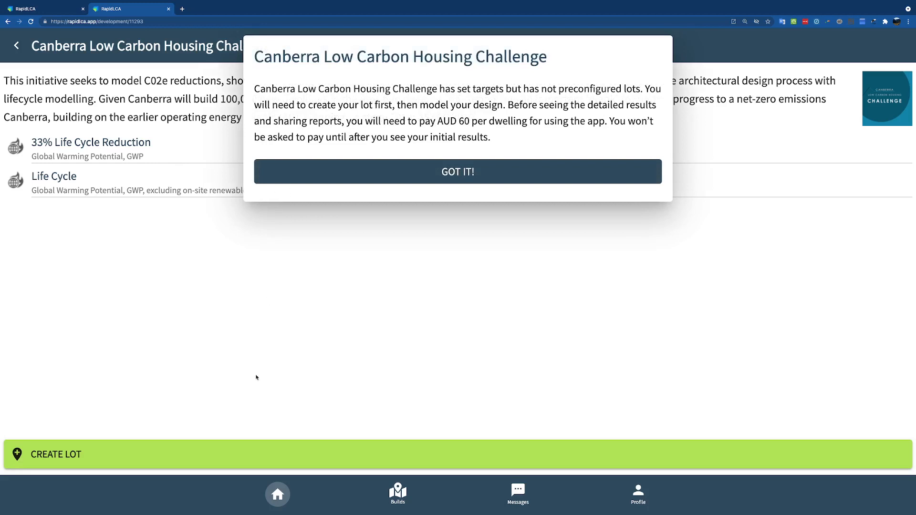
Step: Dismiss the challenge's payment notice and start creating a lot in the Canberra development
left_click(383, 175)
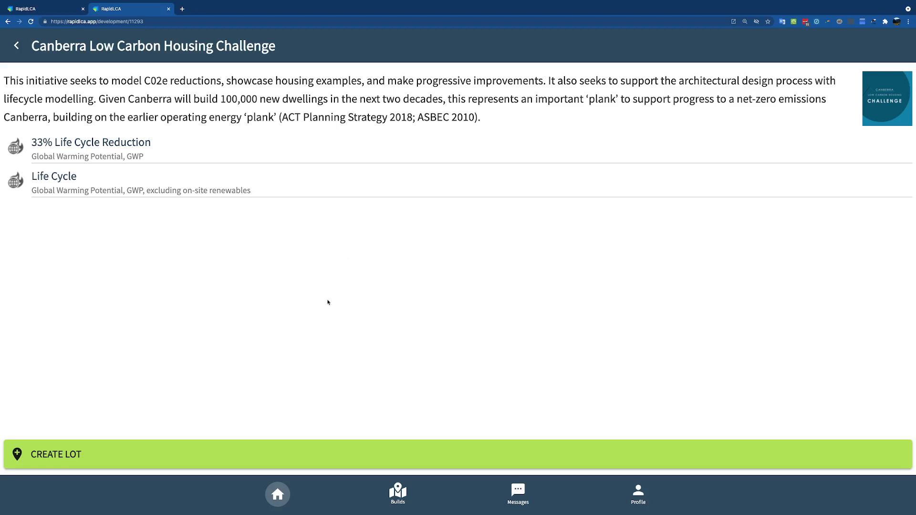
left_click(285, 456)
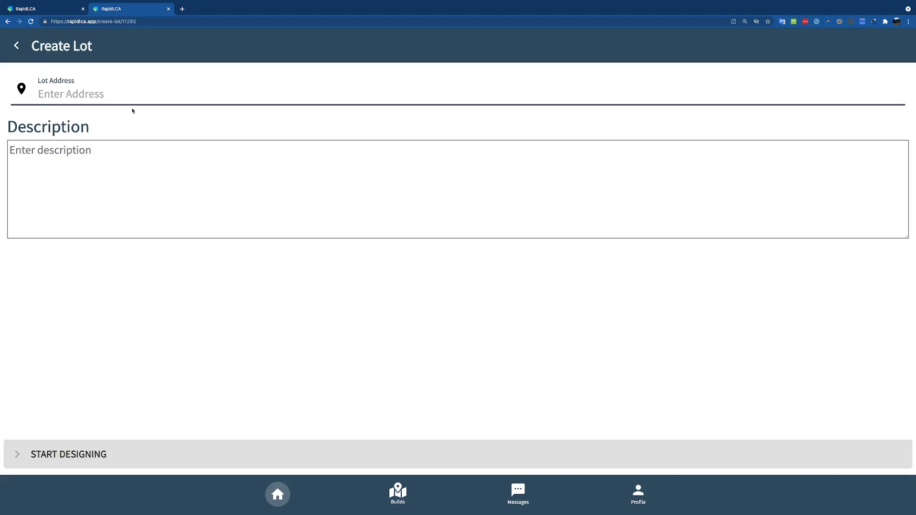
Step: Create a lot at '25 Smith St' described as 'My low carbon design' and start designing
type("S")
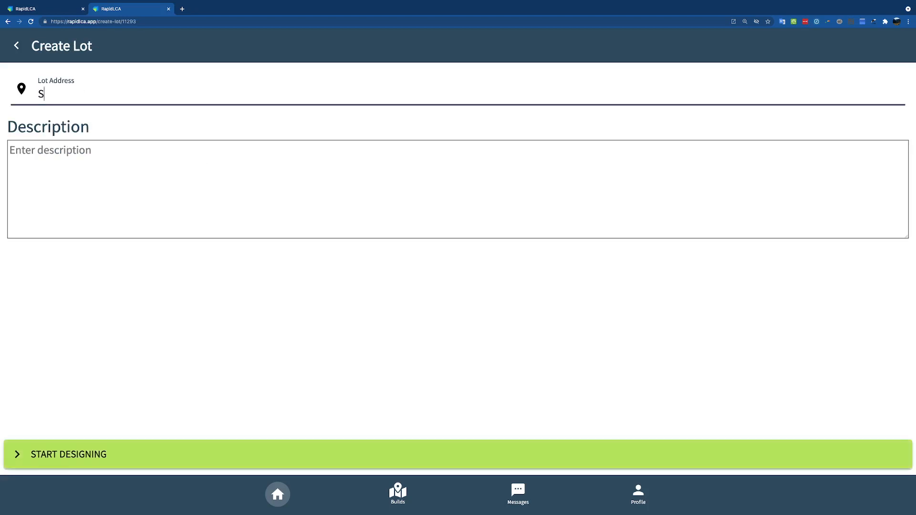
key("BackSpace")
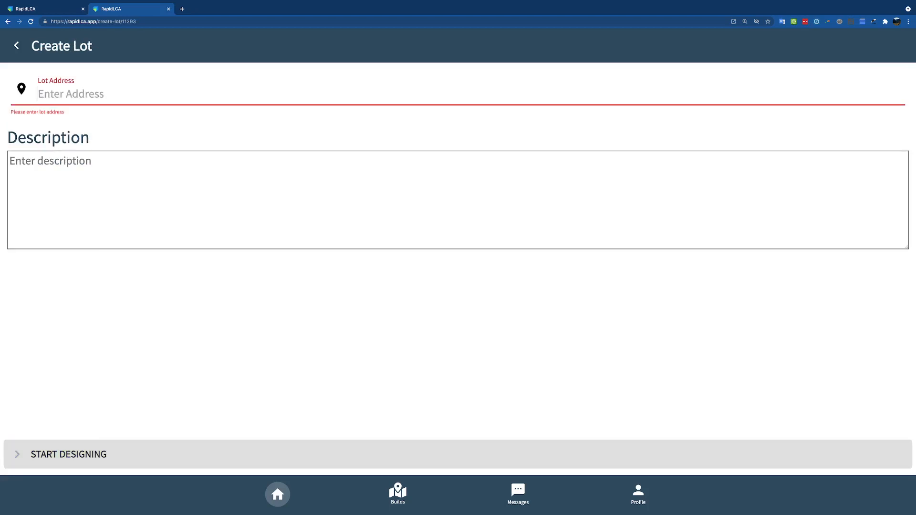
type("25 Smith")
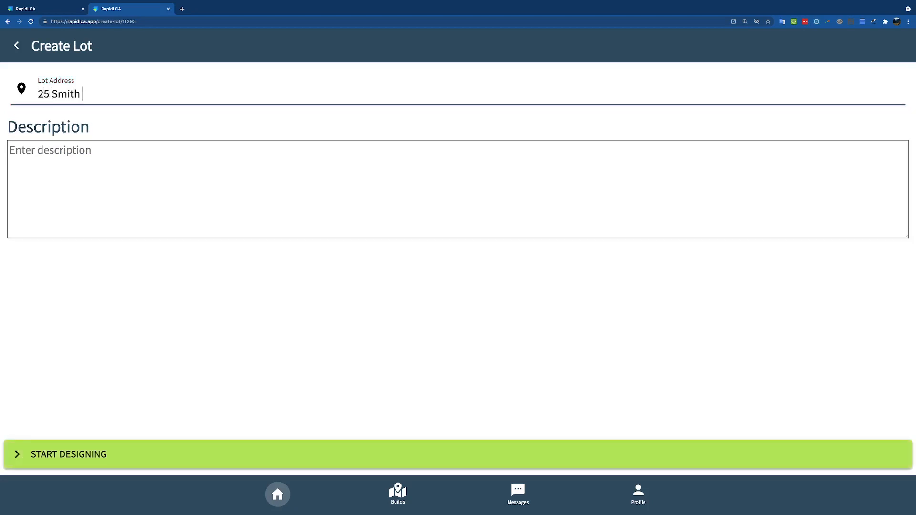
type(" St")
key("Tab")
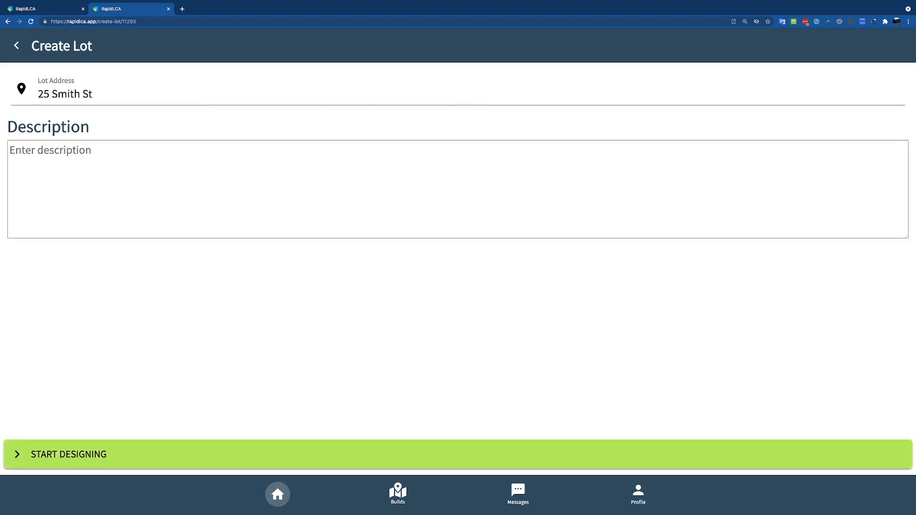
type("My")
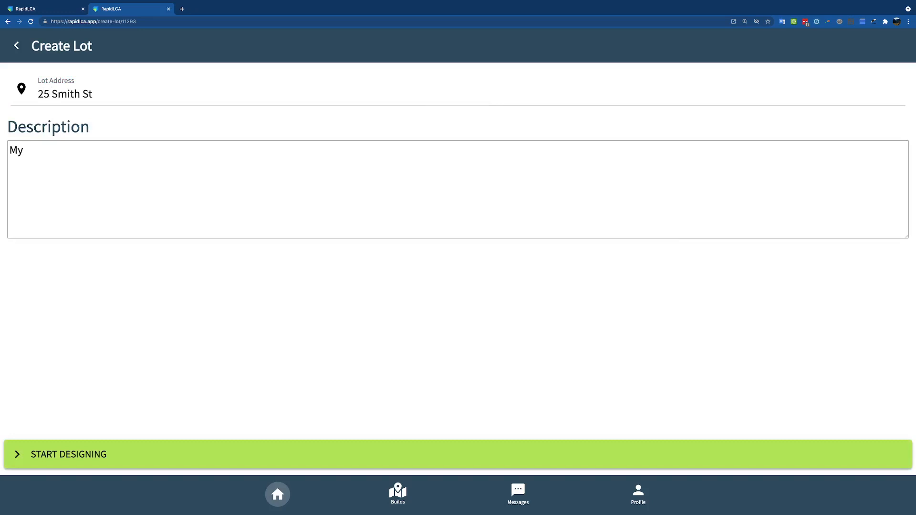
type("low carbon design")
key("Tab")
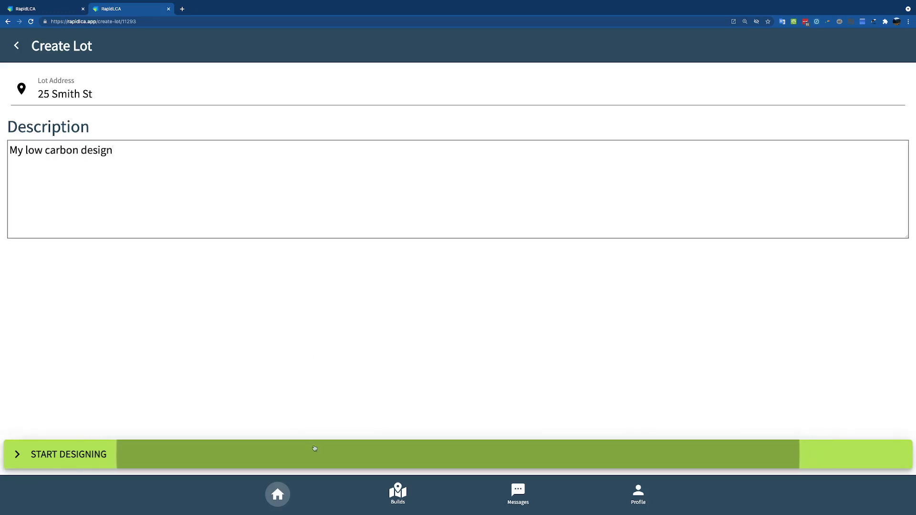
left_click(319, 452)
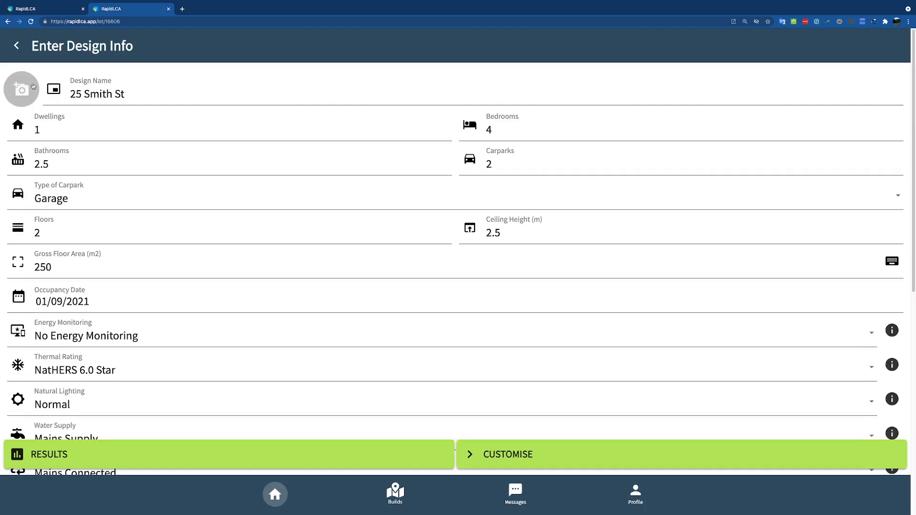
left_click(29, 99)
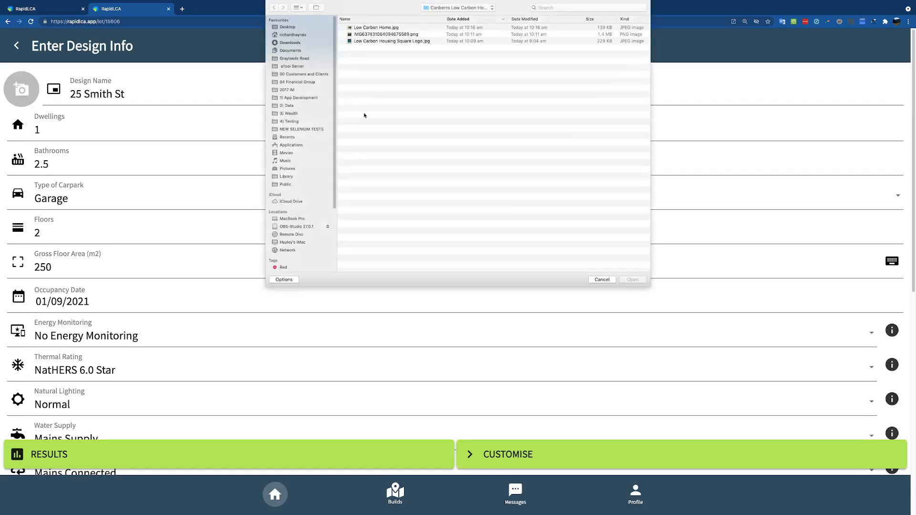
left_click(379, 27)
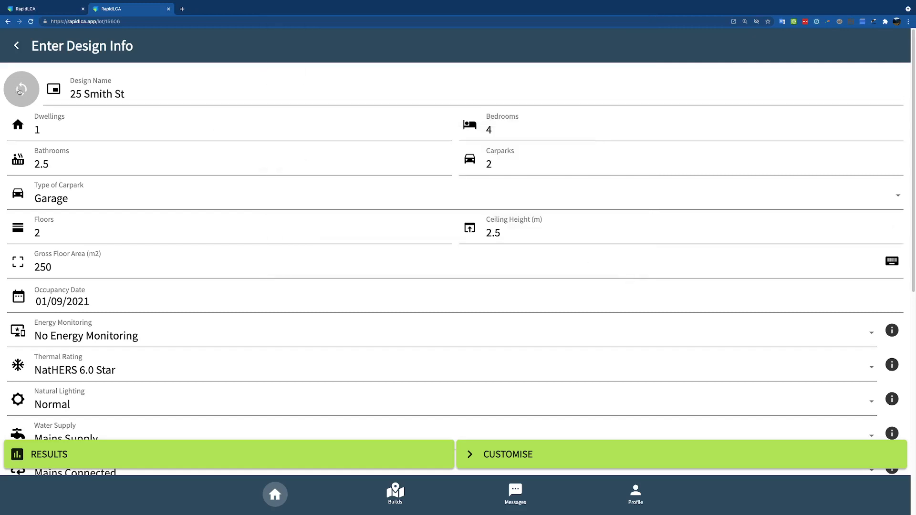
left_click(93, 131)
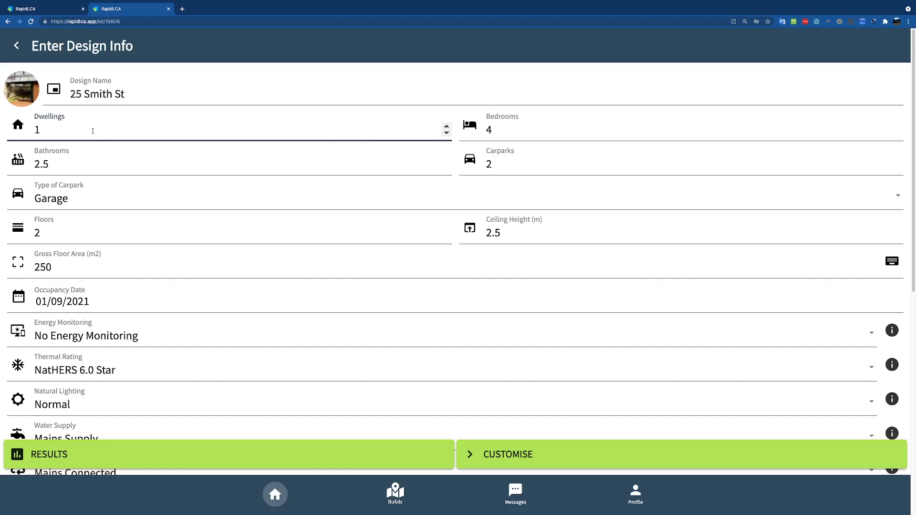
Step: Set 2 dwellings, 3 bathrooms and 3 carparks of type Car Port
key("BackSpace")
type("2")
key("Tab")
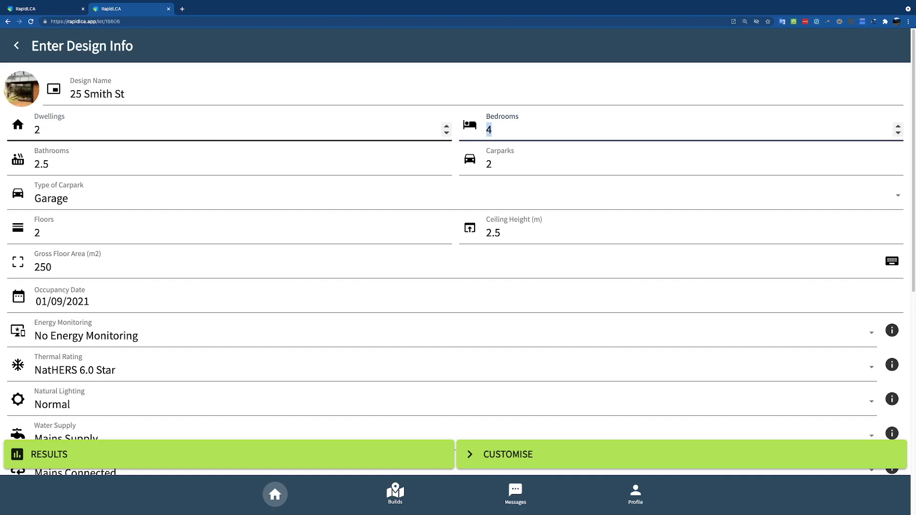
key("Tab")
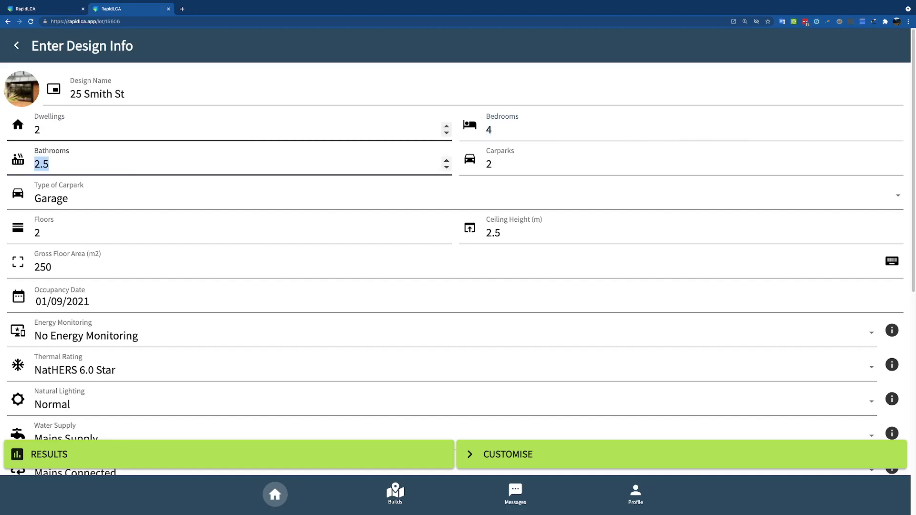
type("3")
key("Tab")
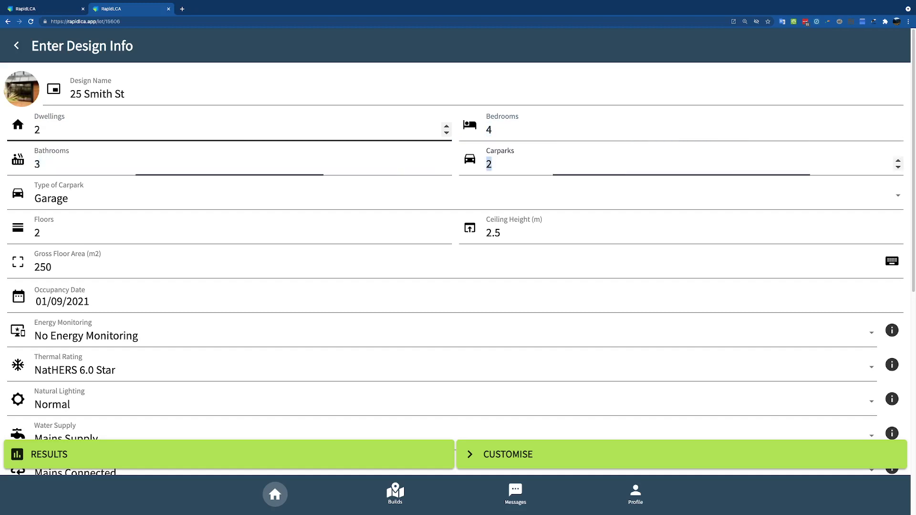
type("3")
key("Tab")
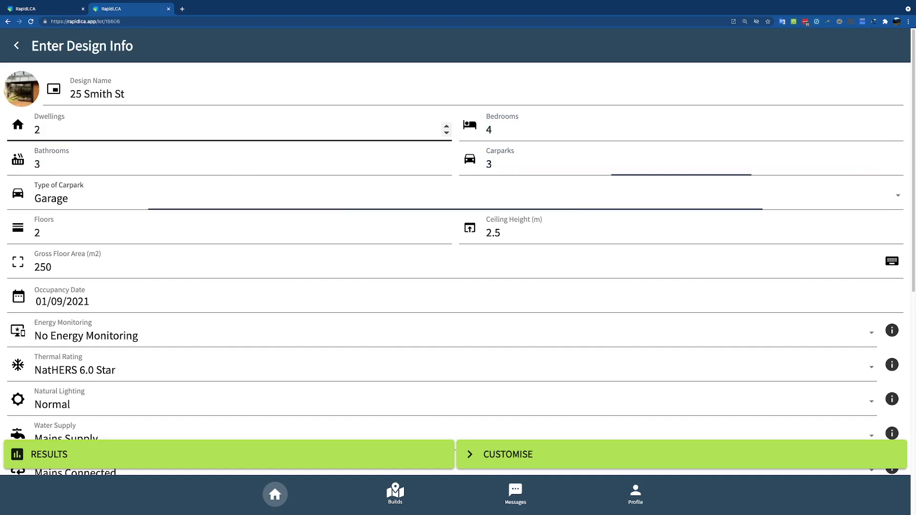
left_click(55, 196)
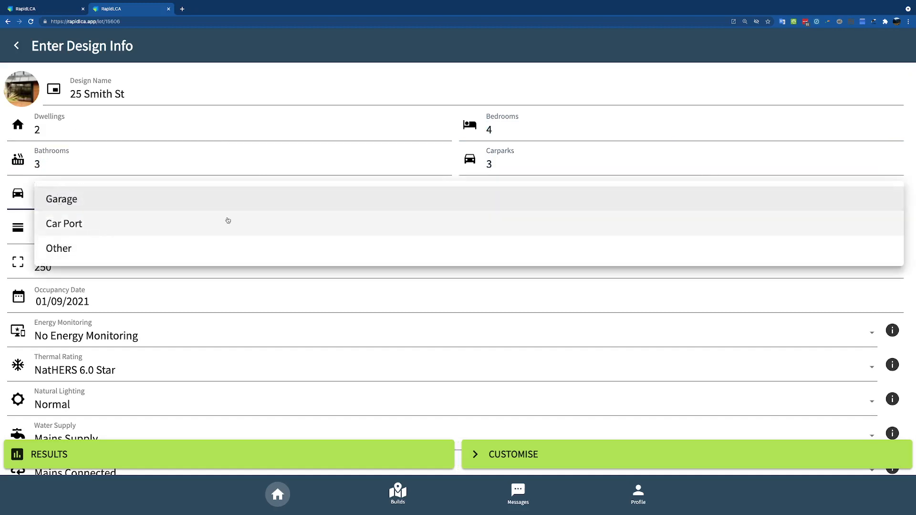
left_click(371, 216)
Step: Set a 2.8 m ceiling height and 200 m2 gross floor area
left_click(157, 226)
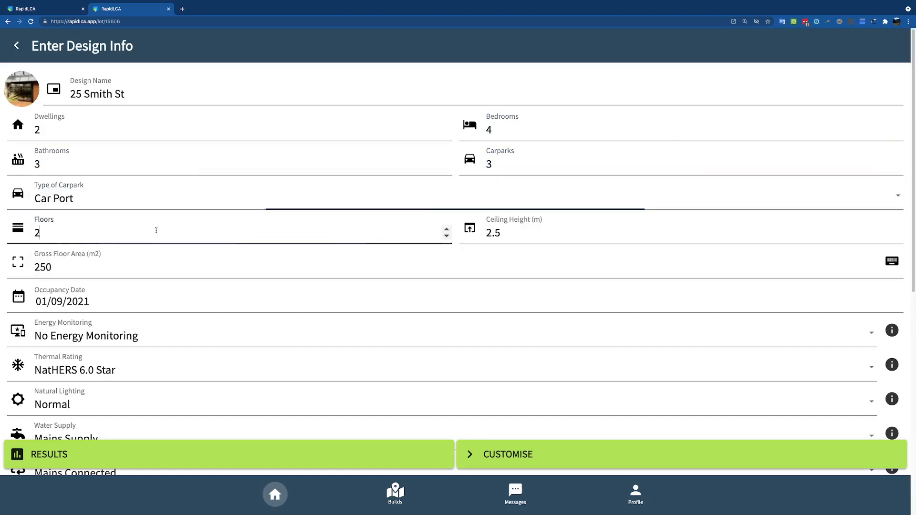
key("Tab")
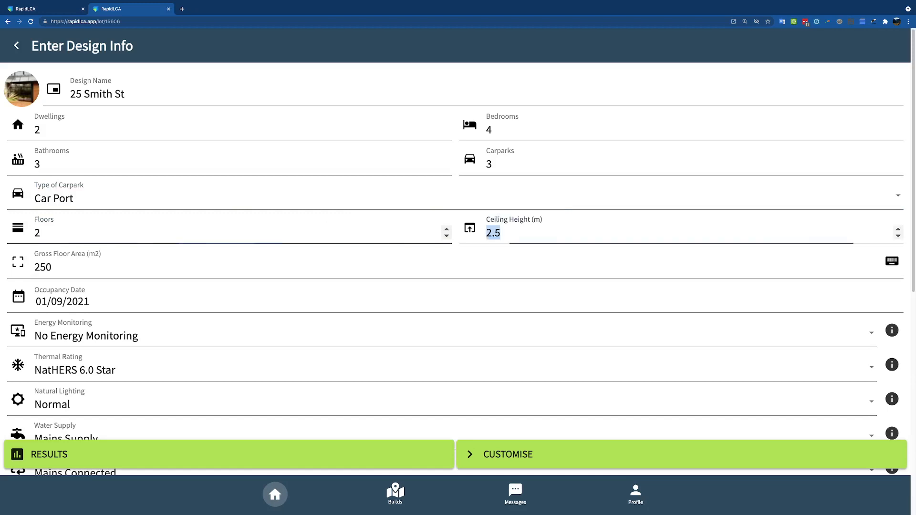
type("2.8")
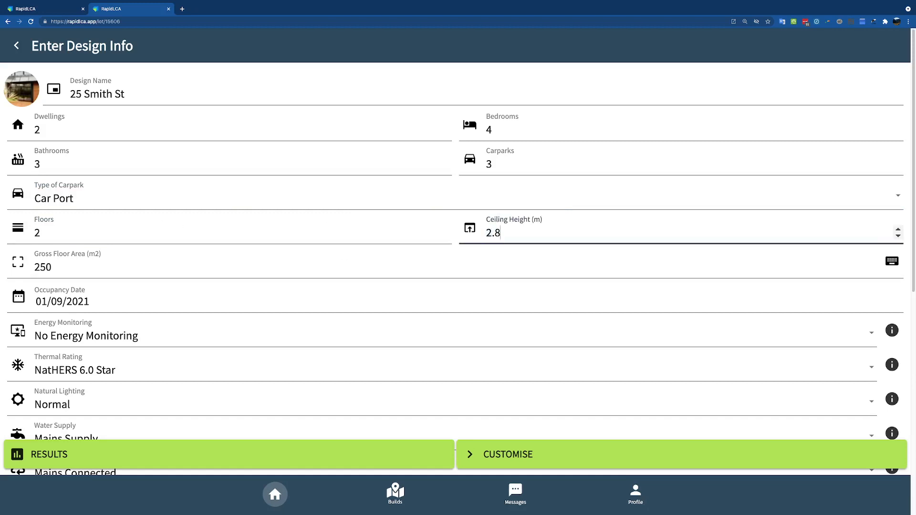
key("Tab")
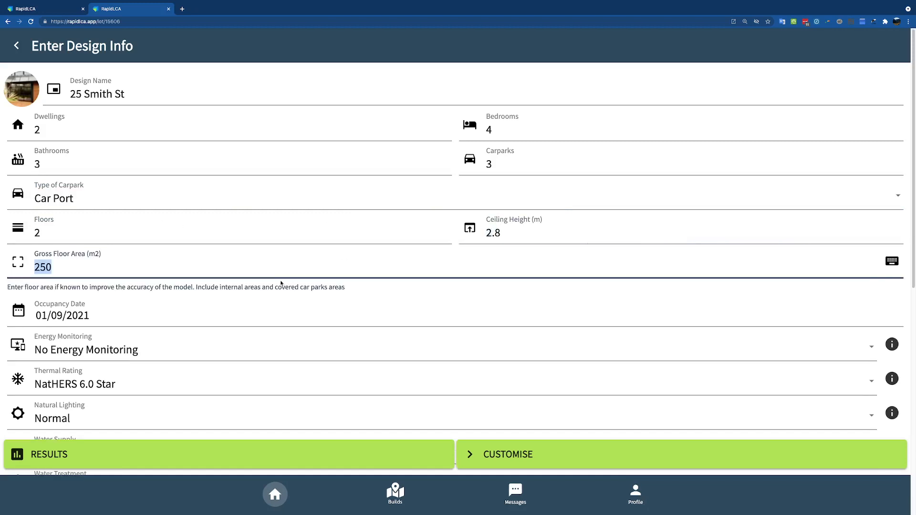
type("2")
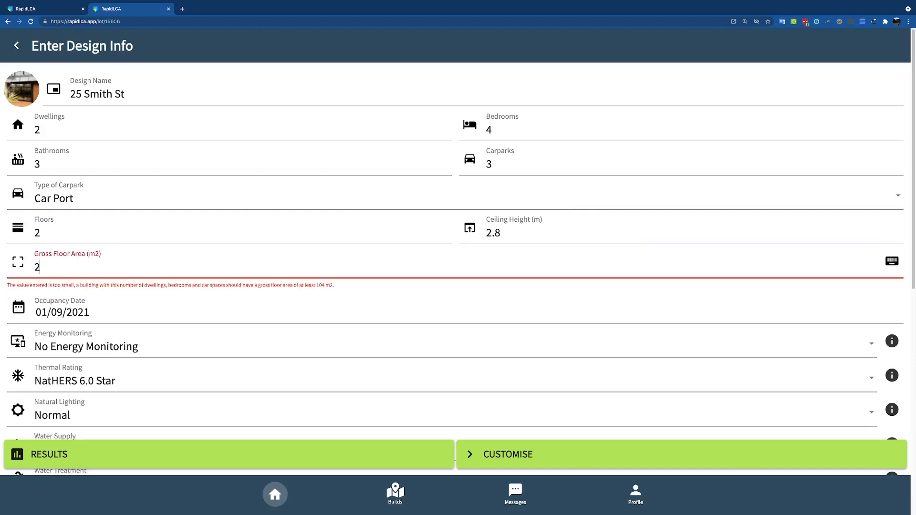
type("00")
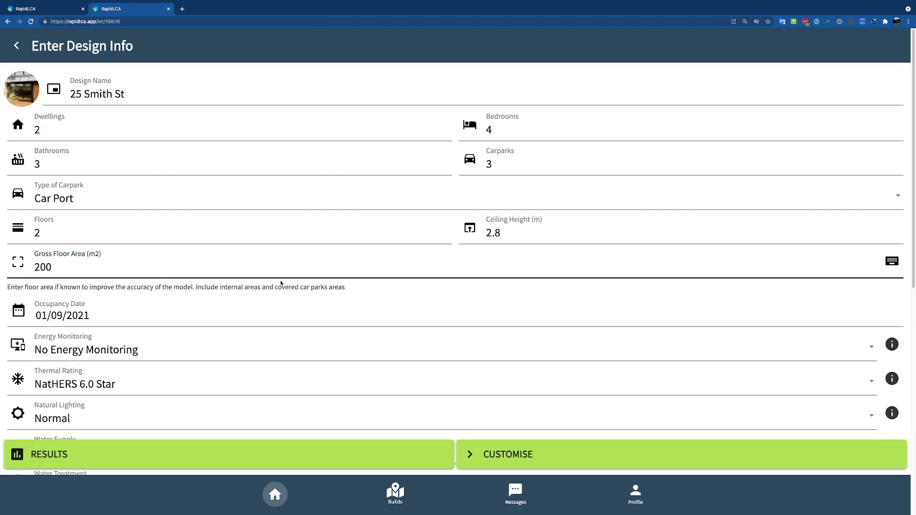
left_click(281, 309)
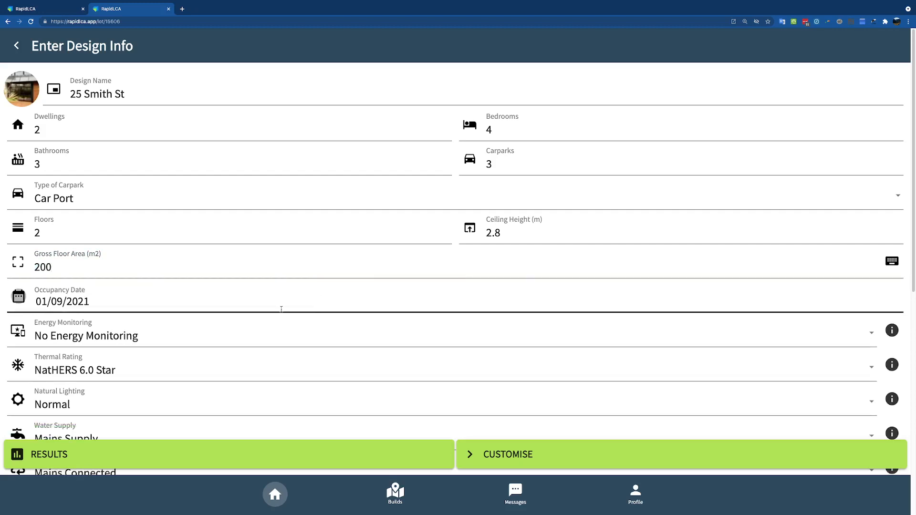
Step: Set energy monitoring to Integrated and review the monitoring-types explanation
scroll(255, 219, "down", 2)
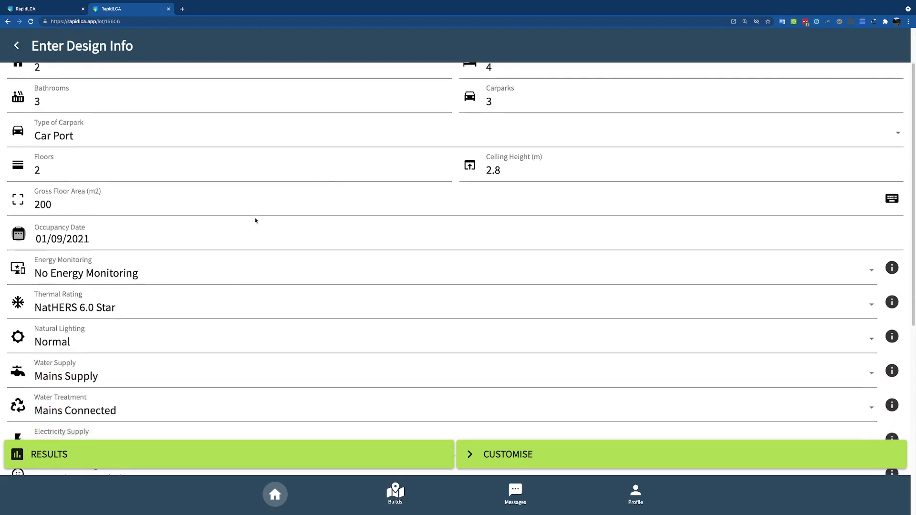
scroll(149, 260, "down", 3)
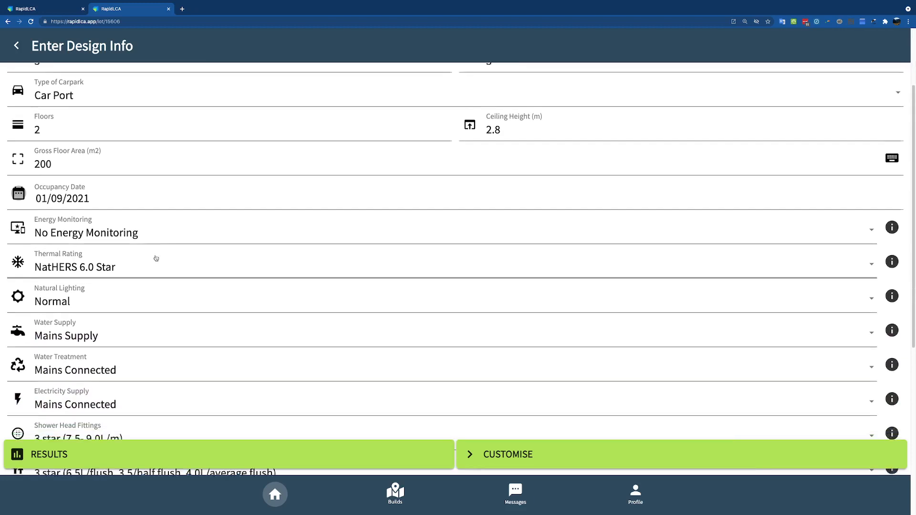
scroll(148, 197, "up", 3)
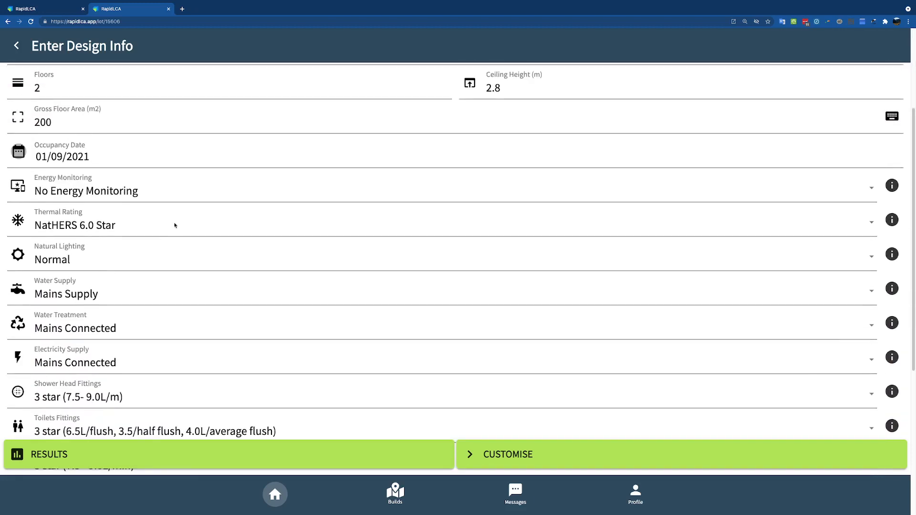
left_click(84, 185)
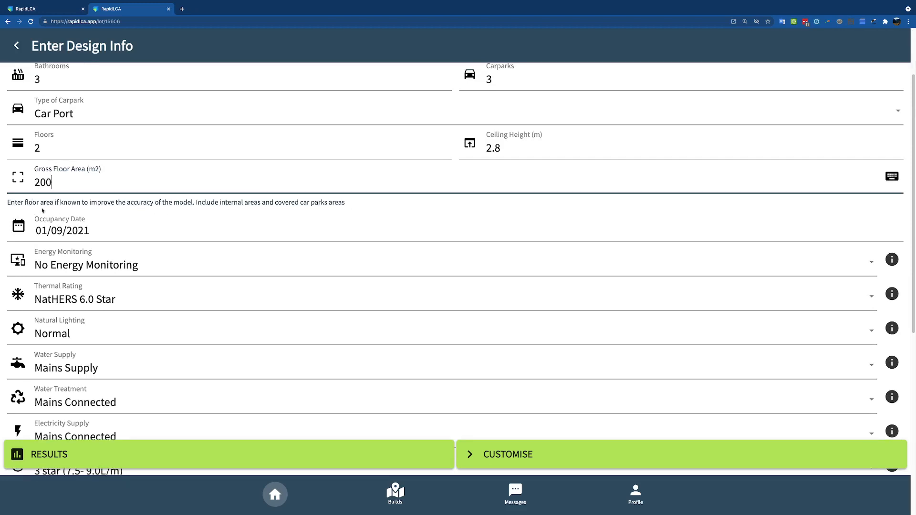
left_click(237, 268)
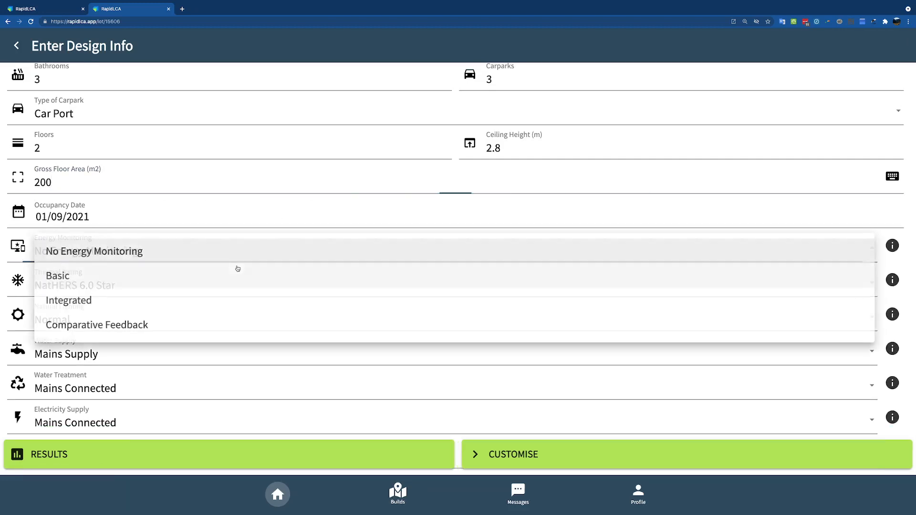
left_click(172, 300)
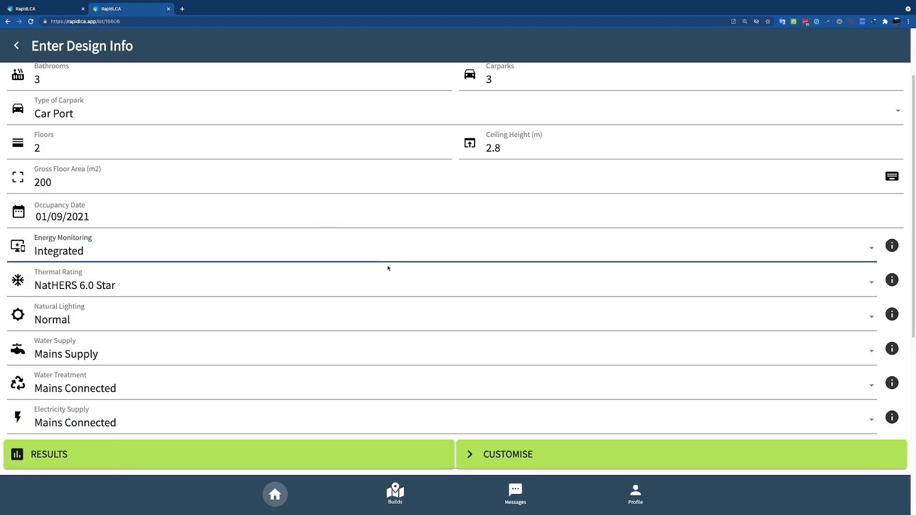
left_click(890, 245)
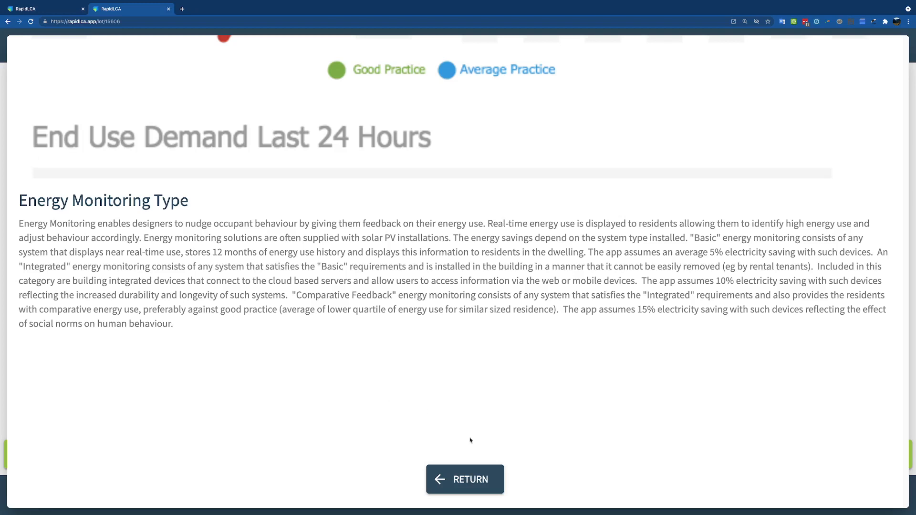
left_click(483, 483)
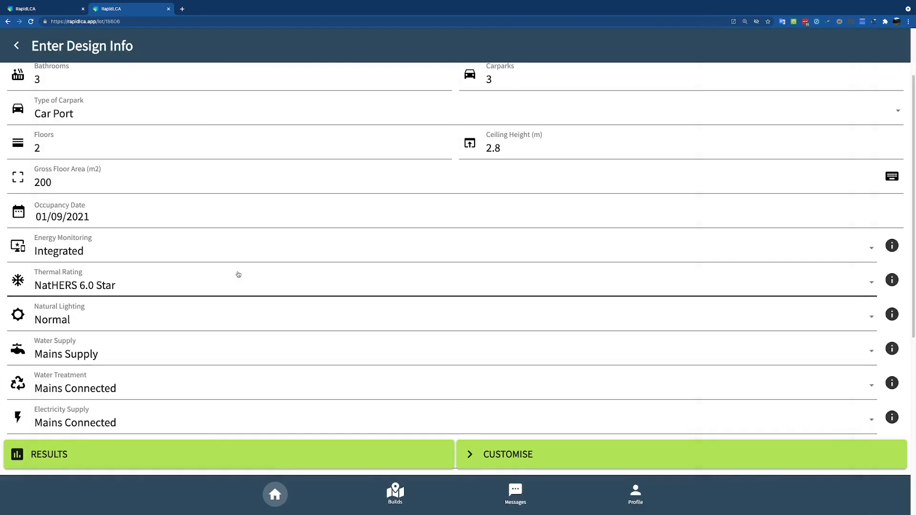
Step: Set the thermal rating to NatHERS 7.0 Star
left_click(139, 286)
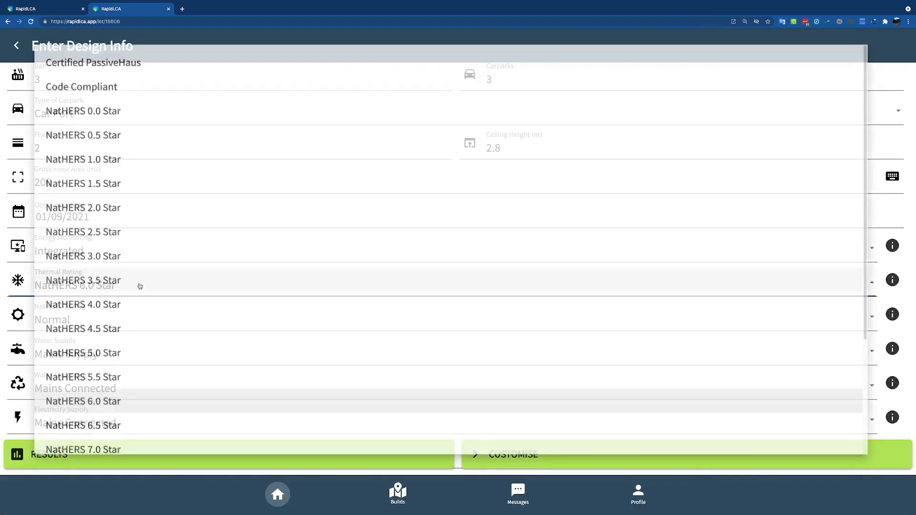
scroll(165, 391, "down", 3)
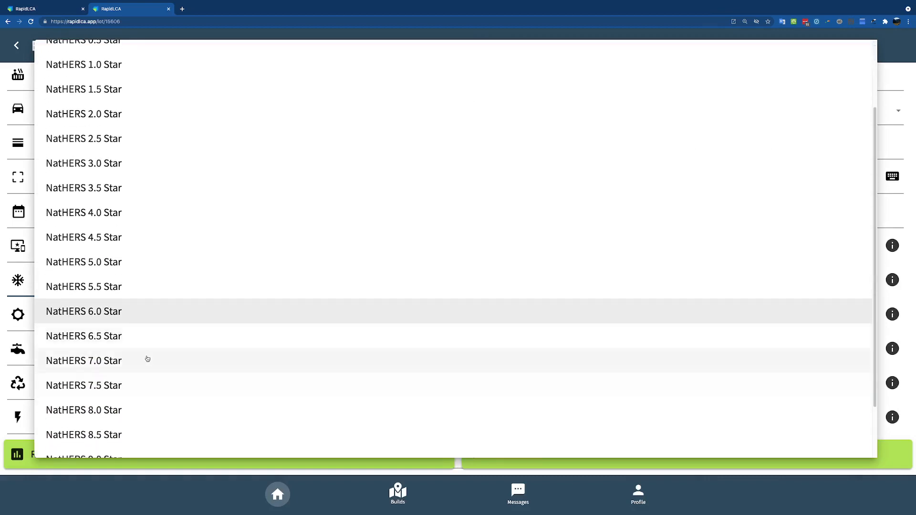
left_click(147, 354)
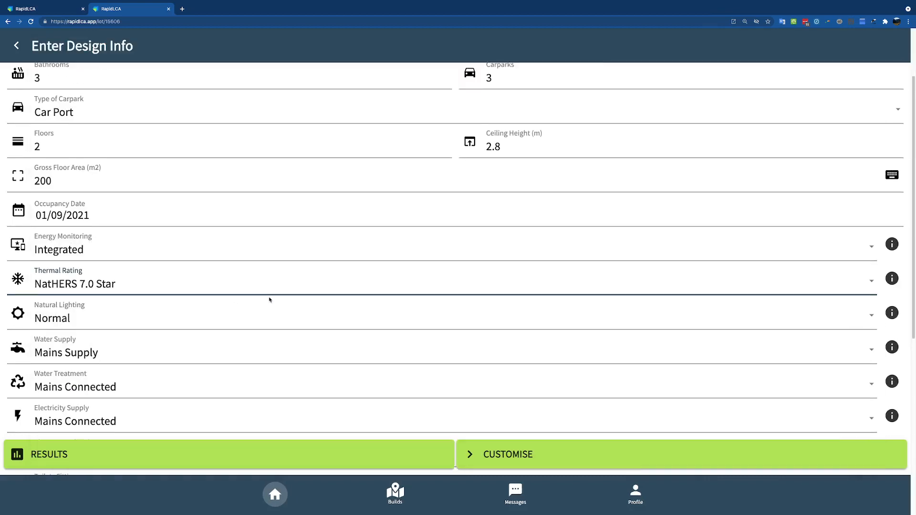
scroll(286, 303, "down", 1)
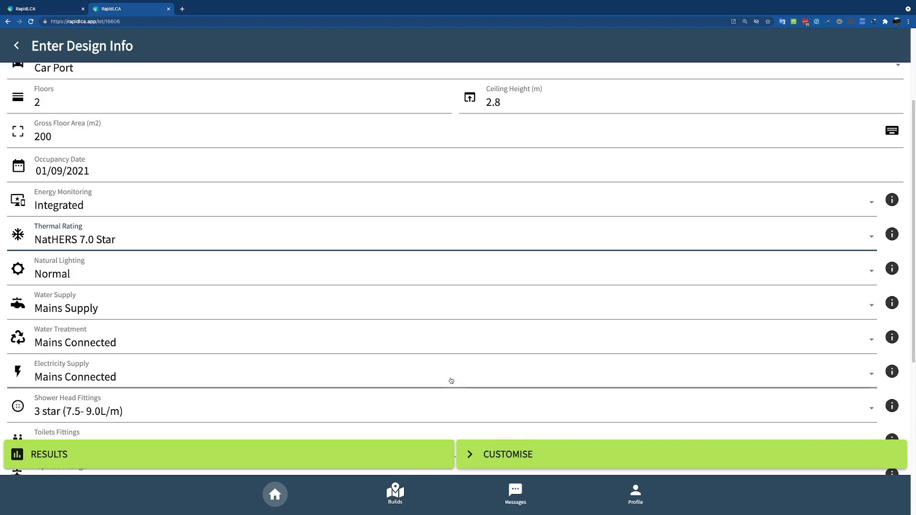
scroll(449, 376, "down", 2)
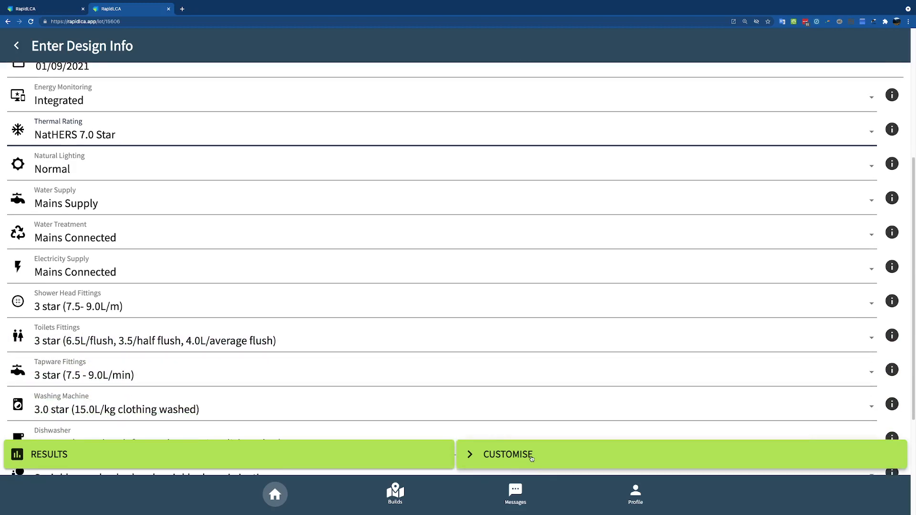
Step: Replace the cooking appliance with the electric oven induction stove
left_click(527, 459)
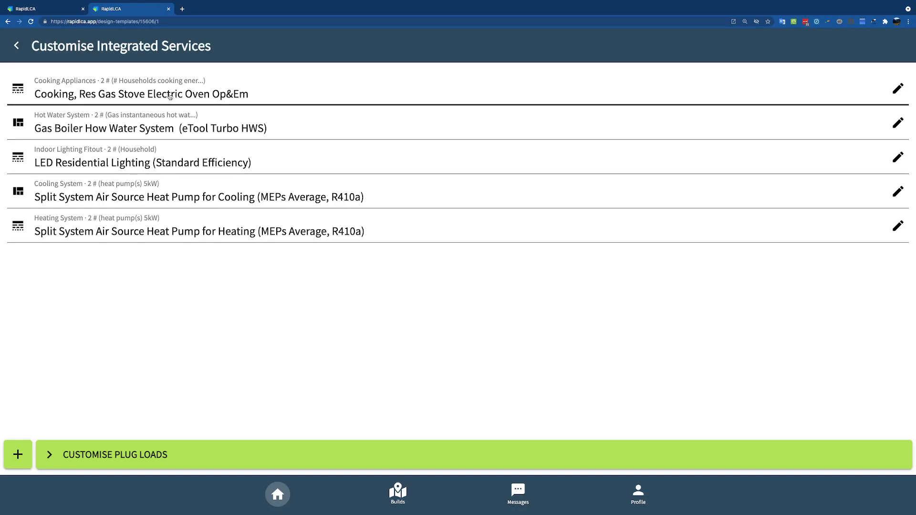
left_click(167, 95)
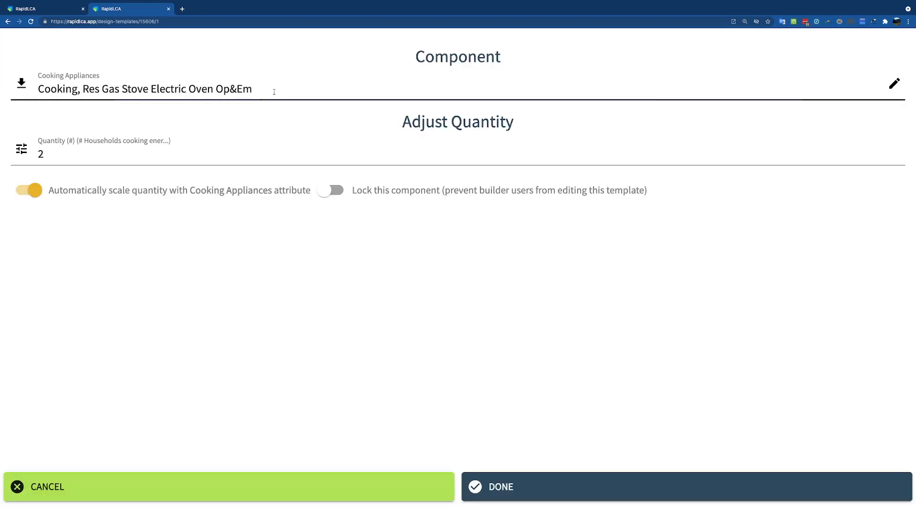
left_click(274, 93)
type("indu")
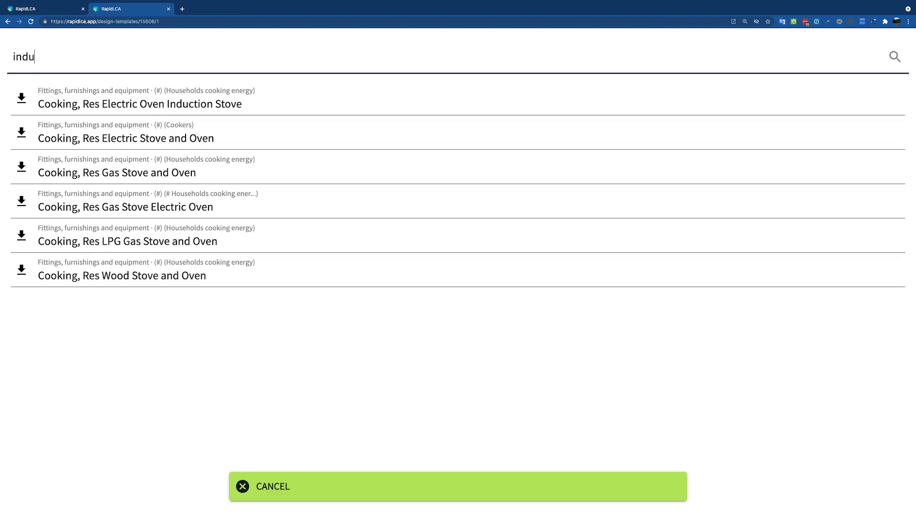
type("ction")
left_click(292, 108)
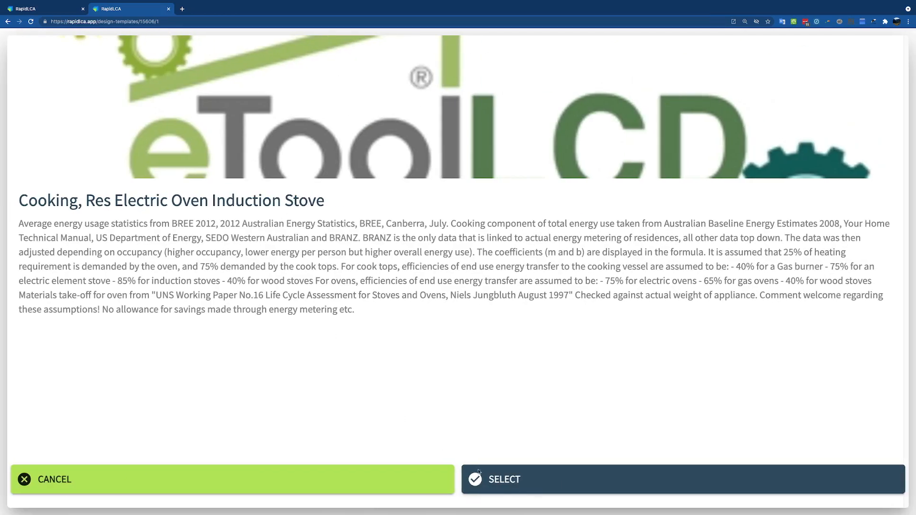
left_click(534, 491)
left_click(548, 495)
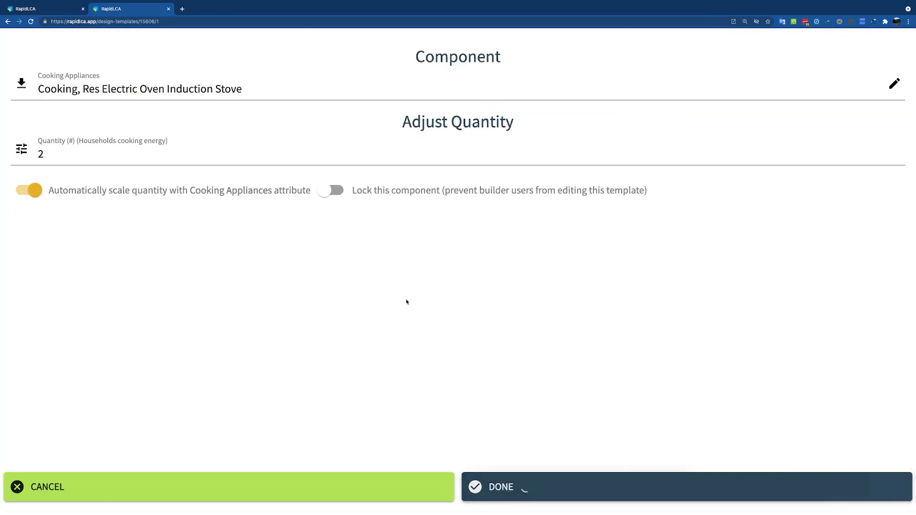
Step: Replace the hot water system with the CO2 refrigerant high efficiency heat pump
left_click(239, 128)
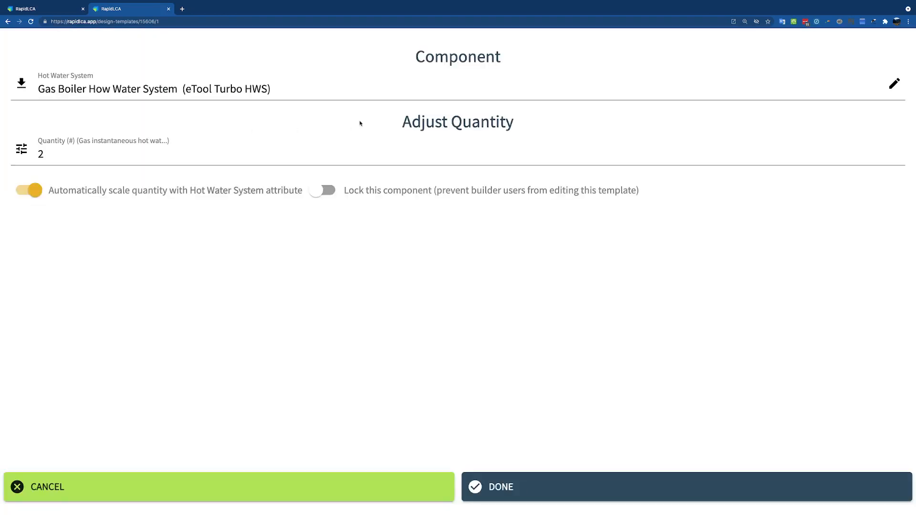
left_click(343, 89)
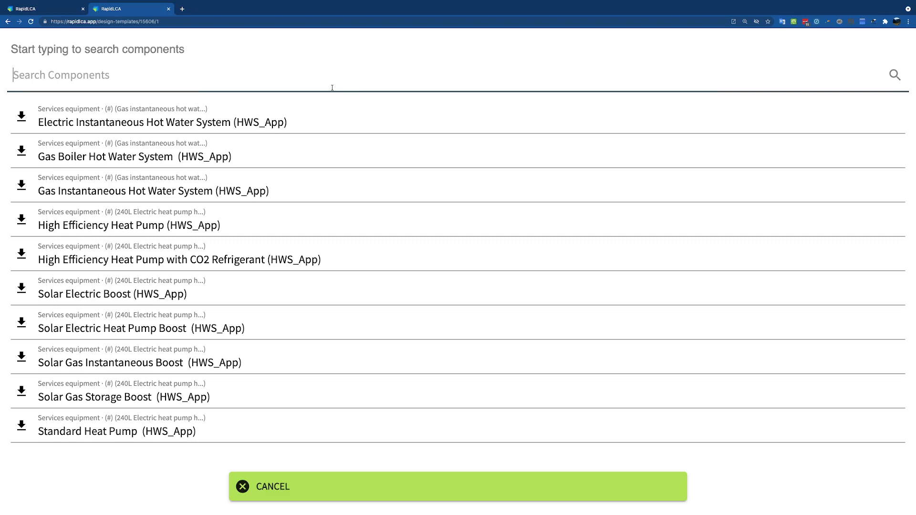
type("co2")
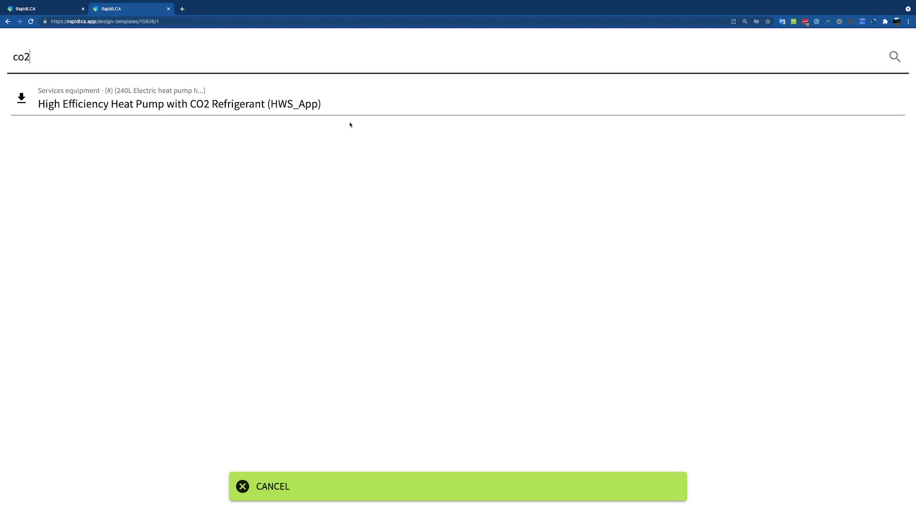
left_click(320, 101)
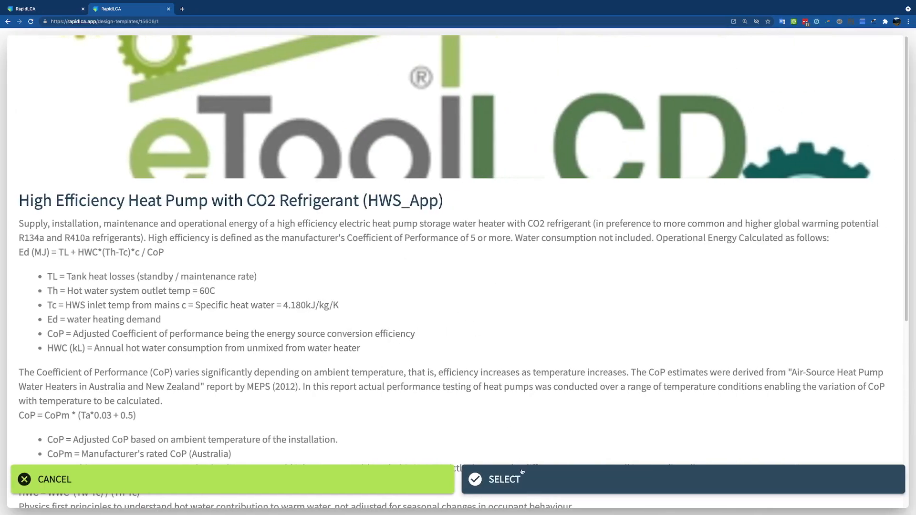
left_click(522, 472)
left_click(552, 492)
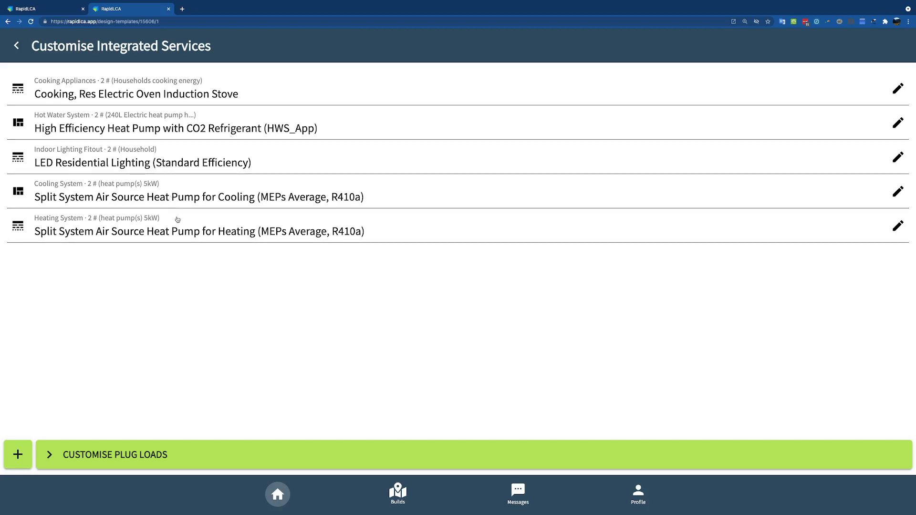
Step: Set the residential solar PV system to 3 kW in outdoor services, then open structure components
left_click(373, 458)
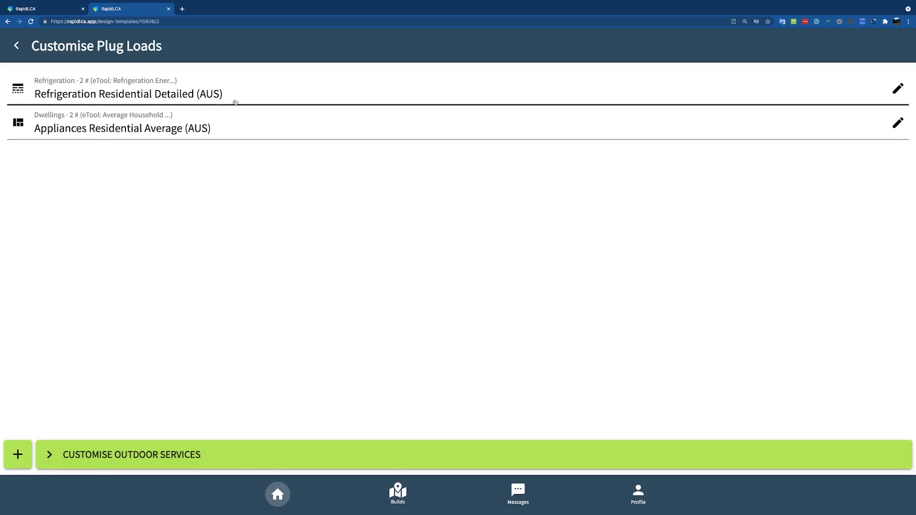
left_click(475, 454)
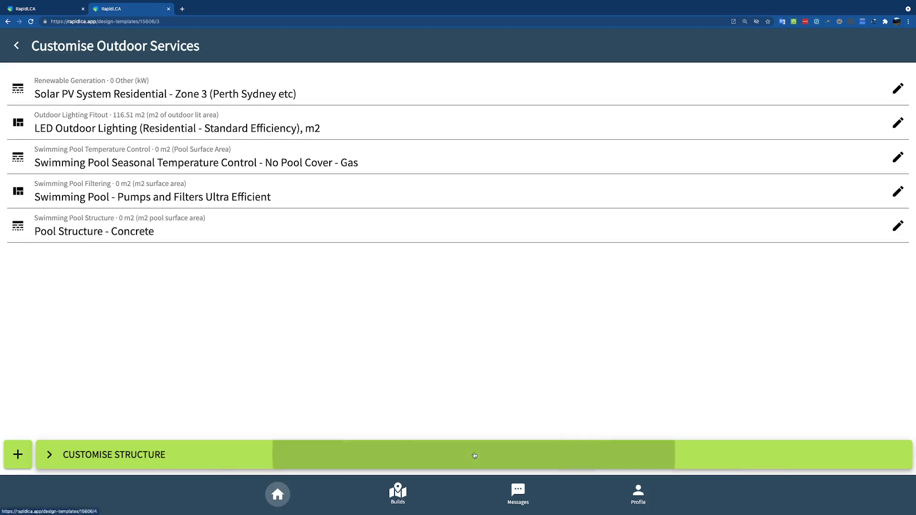
left_click(173, 93)
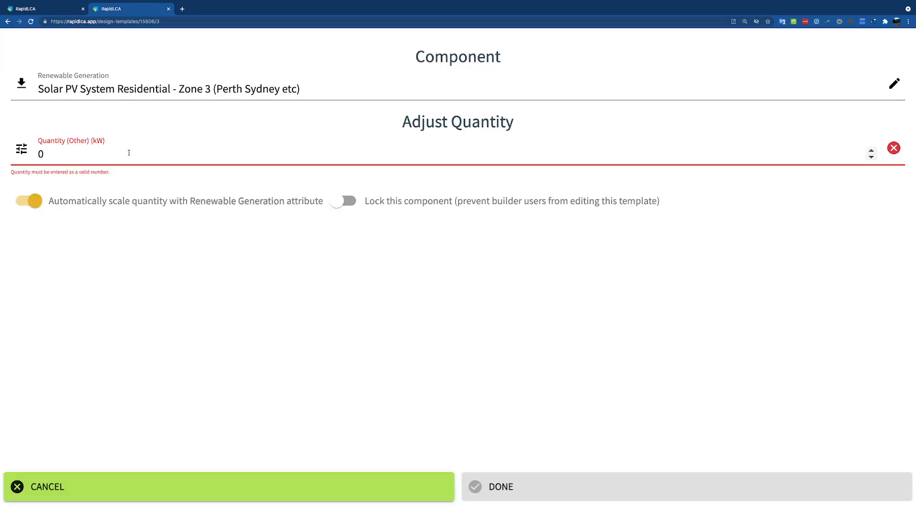
type("3")
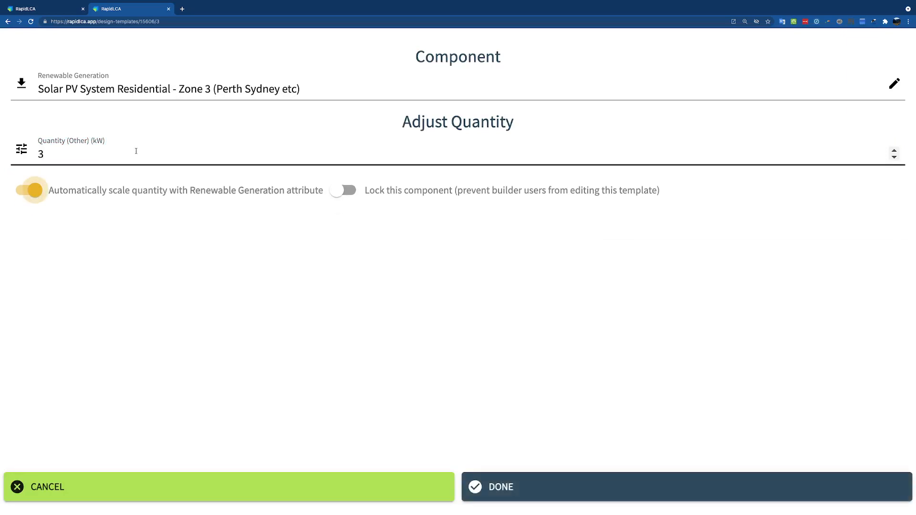
left_click(552, 480)
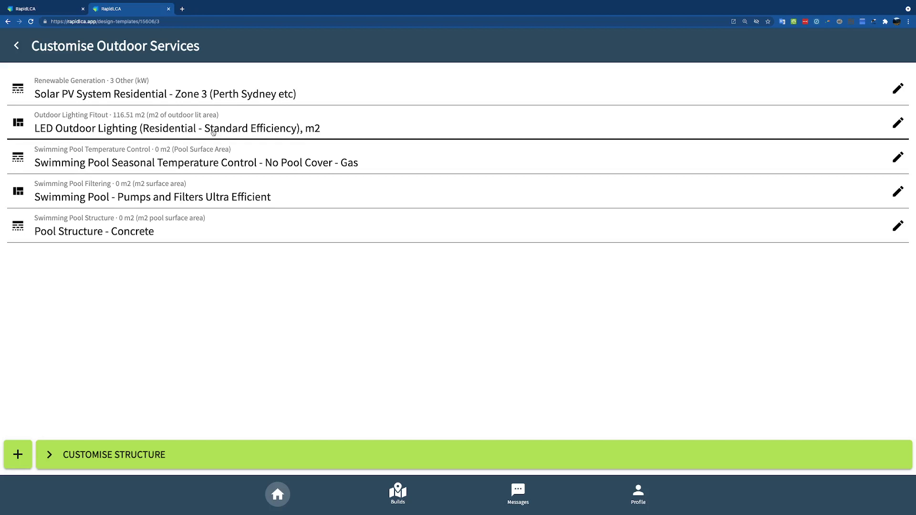
left_click(450, 453)
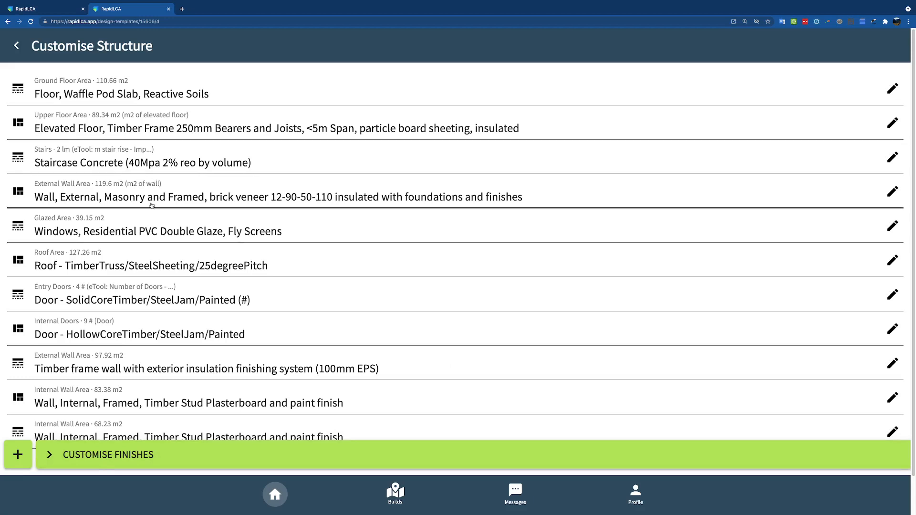
Step: Replace glazing with timber frame, double glaze, fly screen windows at a fixed 60 m2
left_click(152, 226)
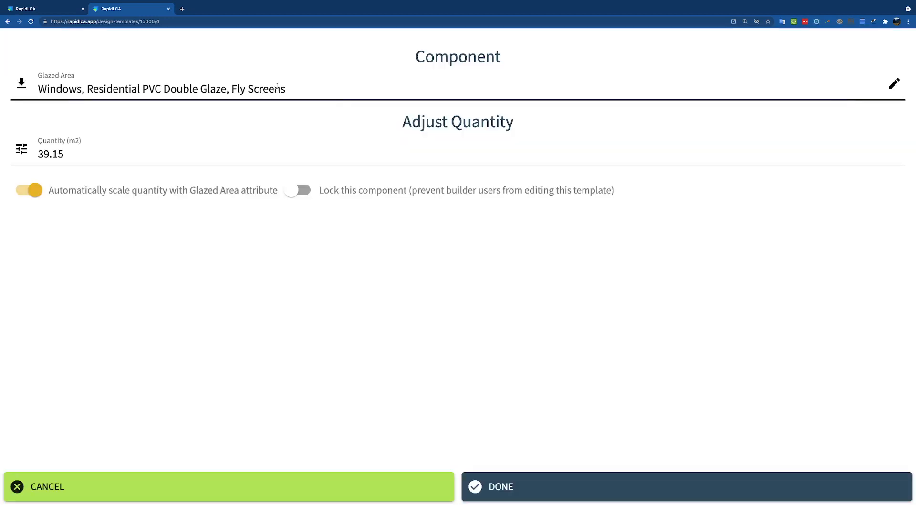
left_click(277, 87)
type("timber")
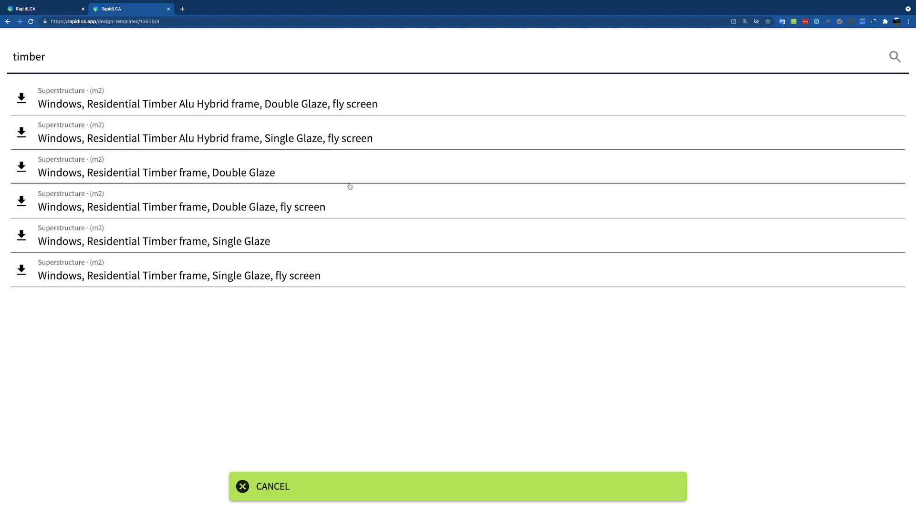
left_click(333, 210)
left_click(635, 490)
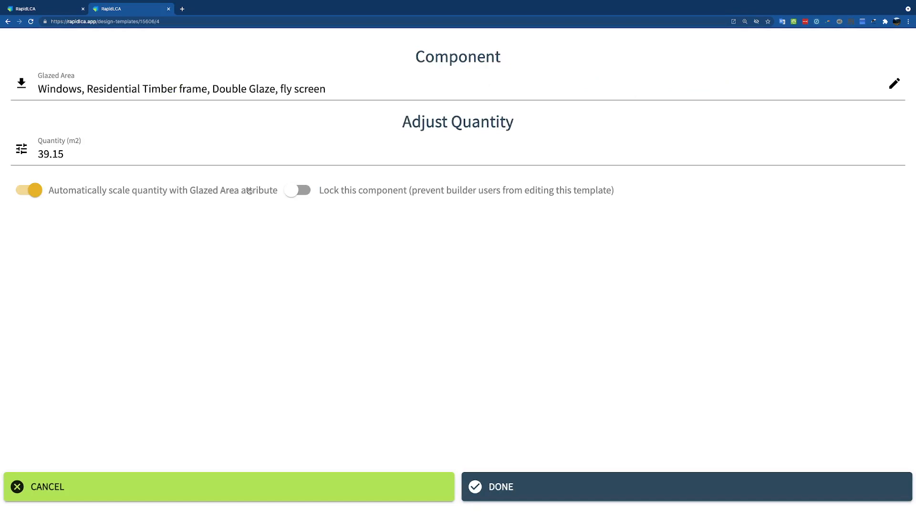
left_click(96, 152)
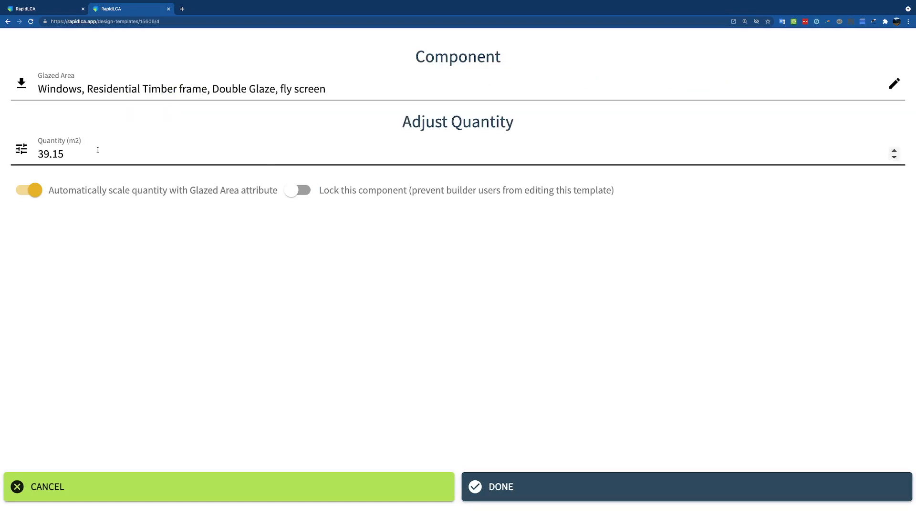
type("60")
left_click(1, 155)
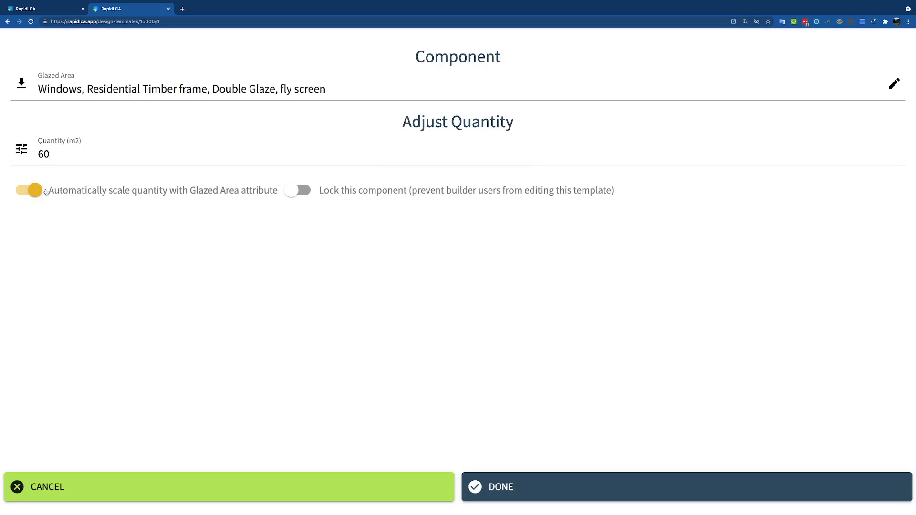
left_click(72, 189)
left_click(649, 491)
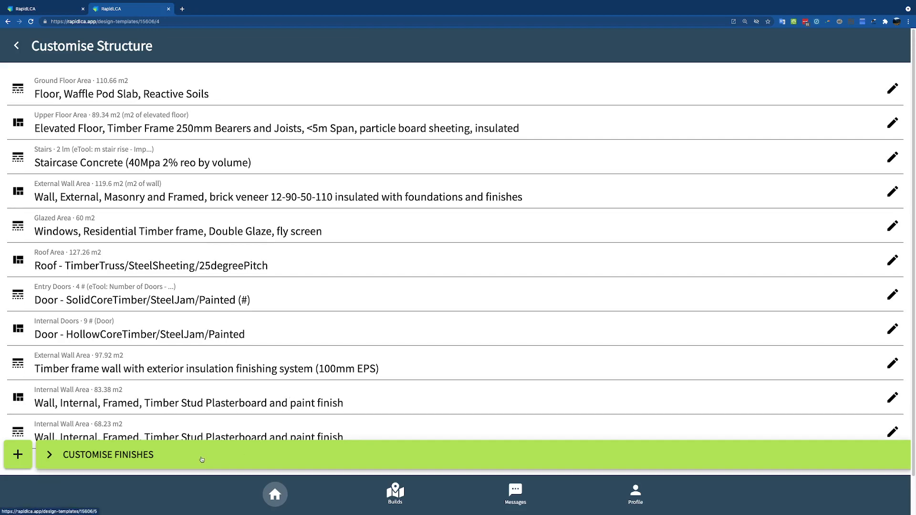
Step: Switch the 119.6 m2 external wall area to Reverse Brick Veneer 110-50-12
left_click(166, 460)
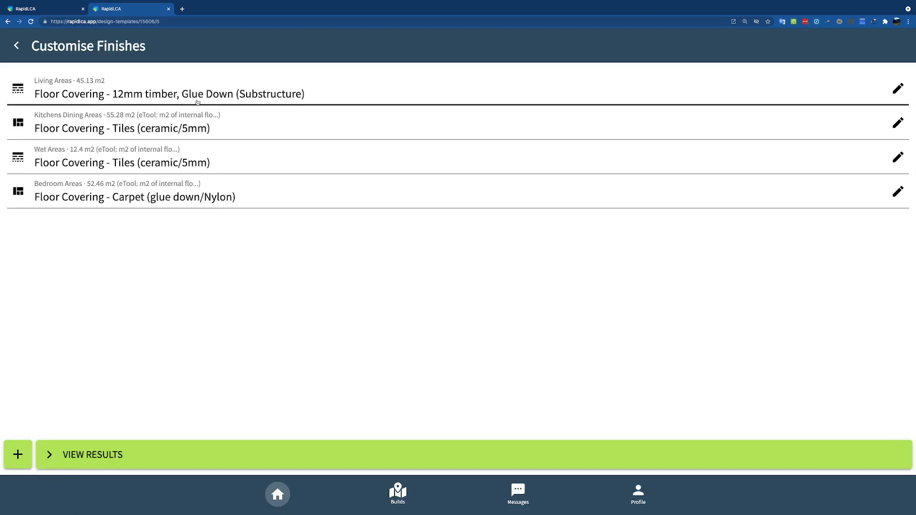
left_click(24, 54)
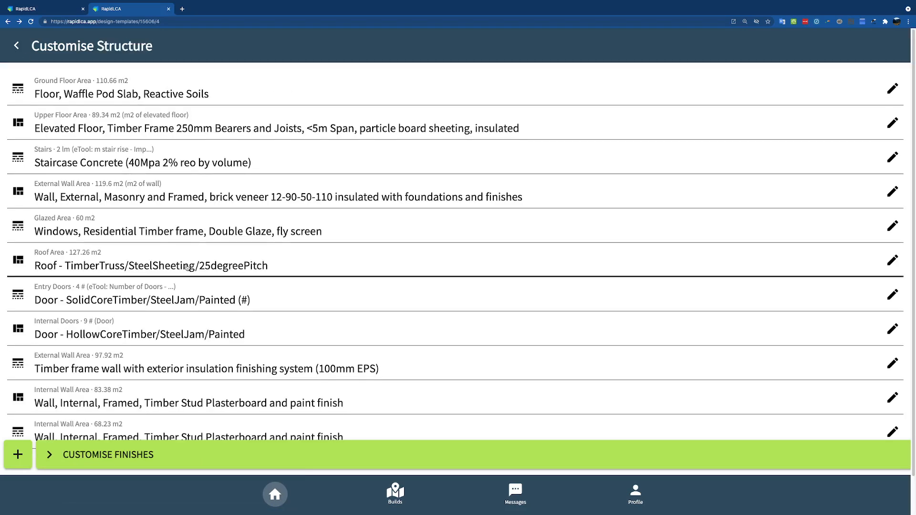
left_click(185, 199)
left_click(240, 91)
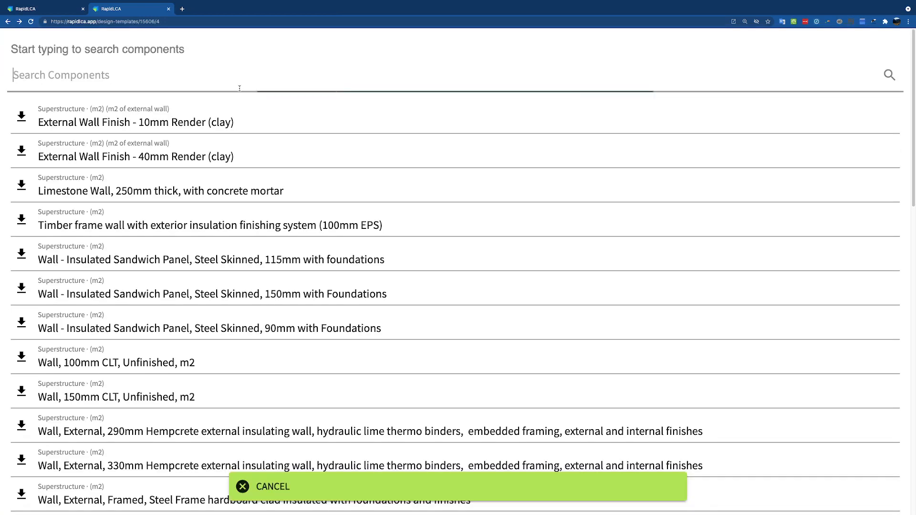
type("rever")
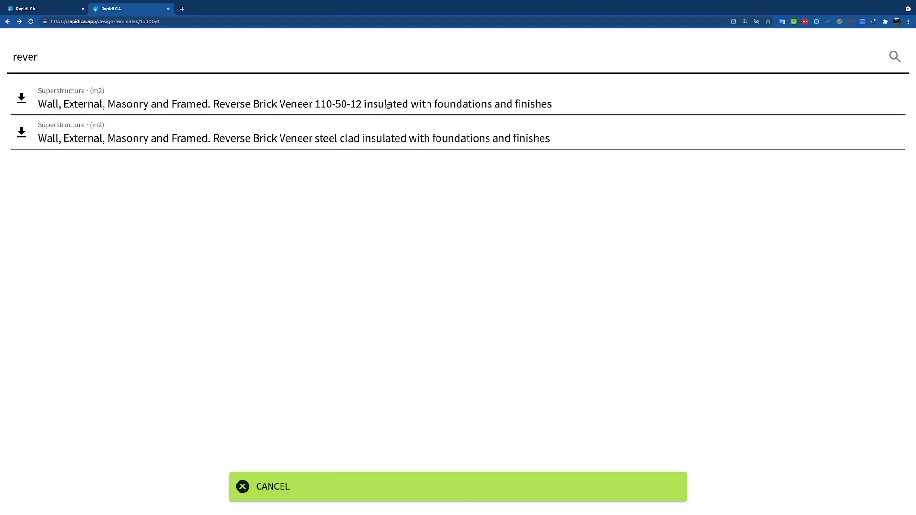
left_click(386, 103)
left_click(529, 481)
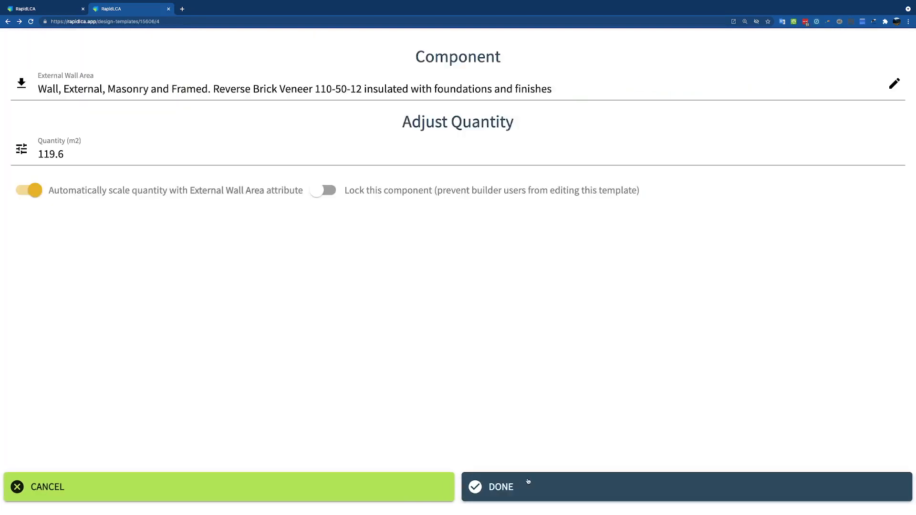
left_click(508, 488)
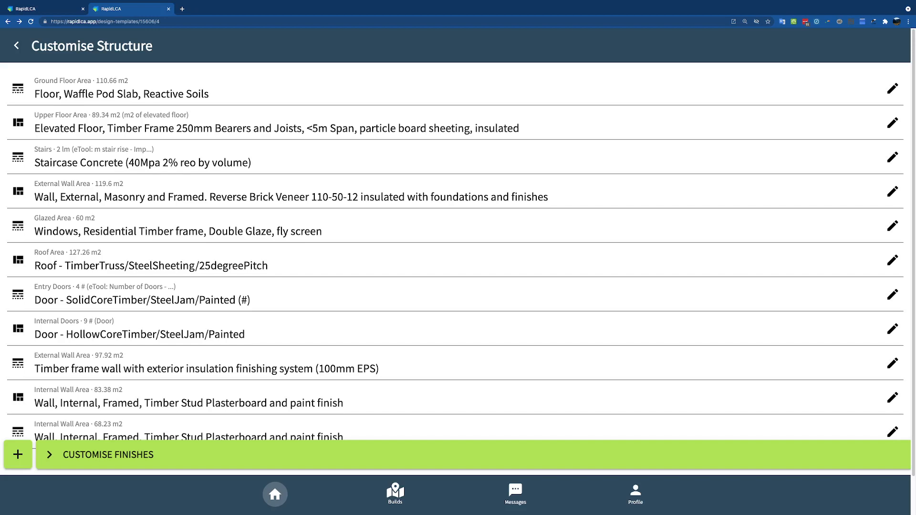
Step: Switch the 97.92 m2 external wall to Reverse Brick Veneer 110-50-12, then continue to finishes
scroll(409, 213, "down", 2)
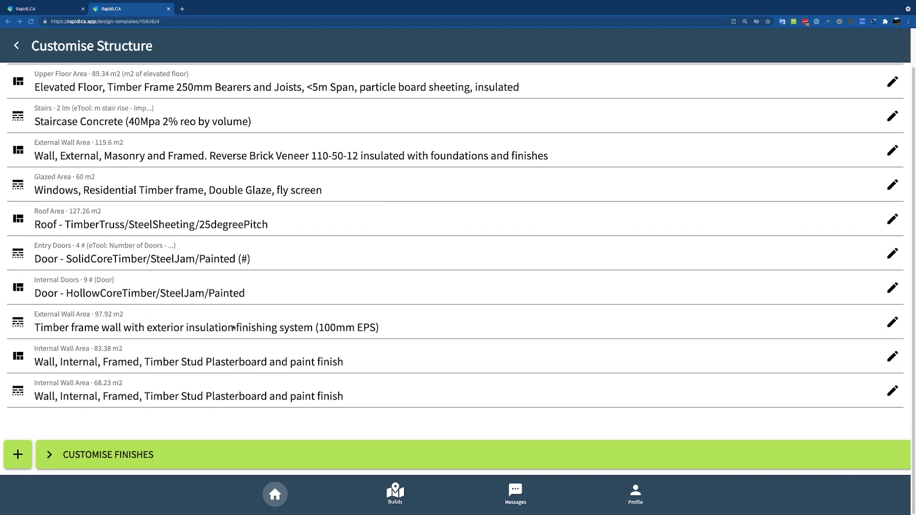
left_click(197, 331)
left_click(283, 88)
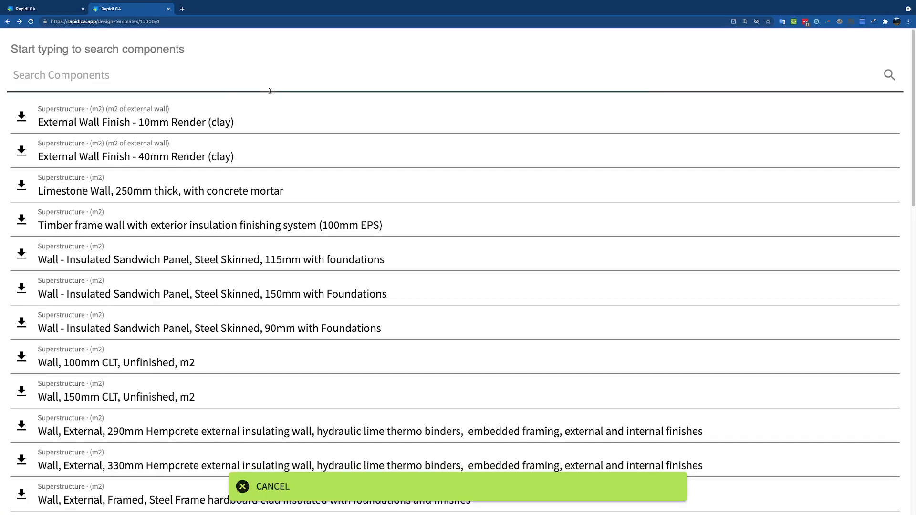
type("reverse")
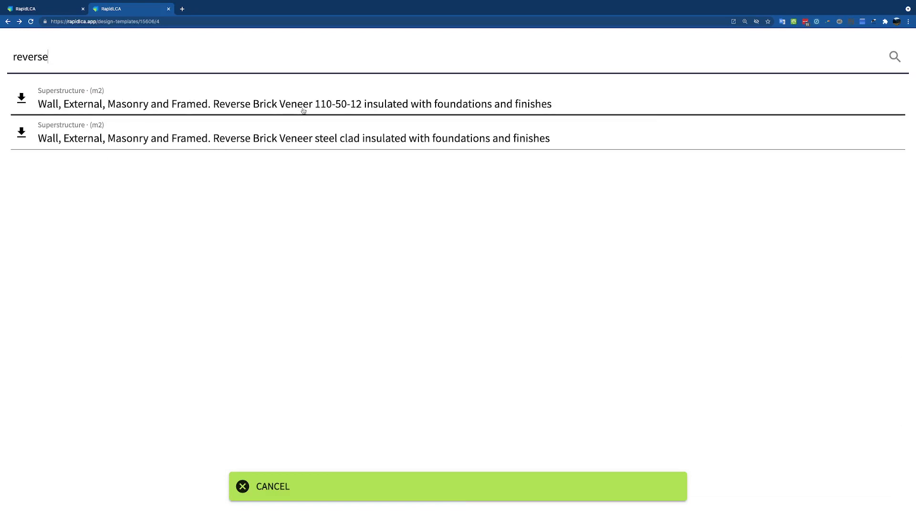
left_click(271, 96)
left_click(524, 474)
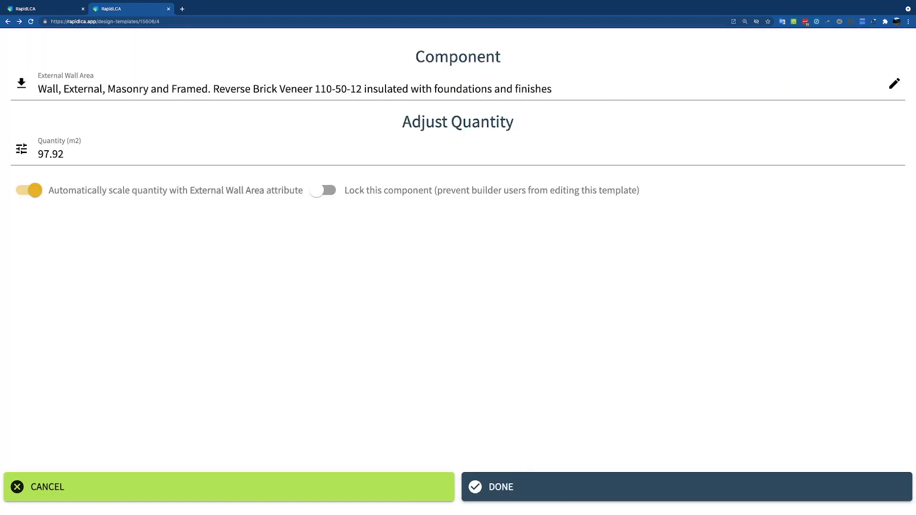
left_click(550, 495)
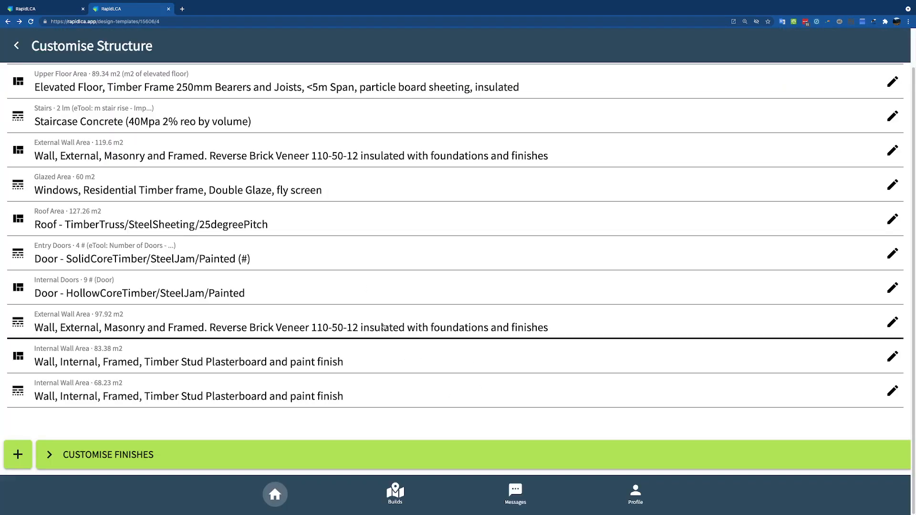
left_click(358, 453)
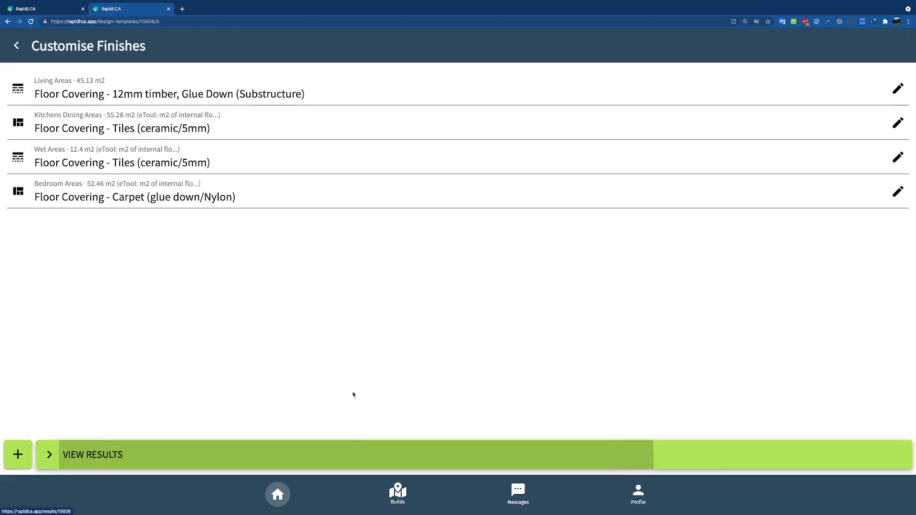
Step: Search 'polis' and choose Floor Finish - Grind+Polished Concrete for the Living Areas floor covering
left_click(216, 99)
left_click(266, 88)
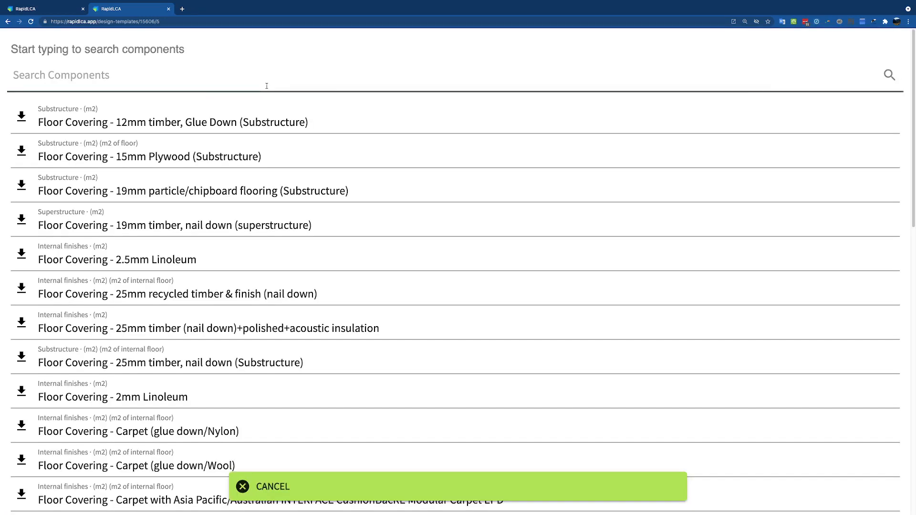
type("pollish")
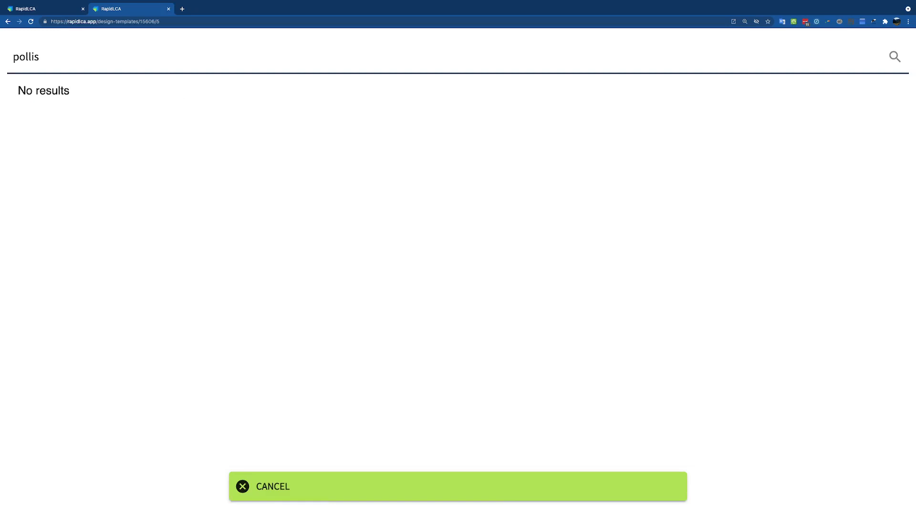
key("BackSpace")
key("BackSpace")
key("BackSpace")
type("is")
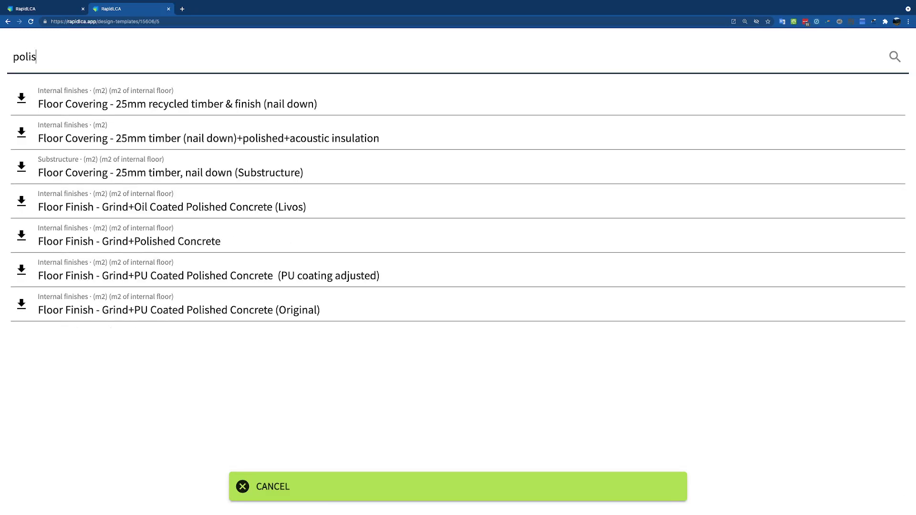
left_click(201, 246)
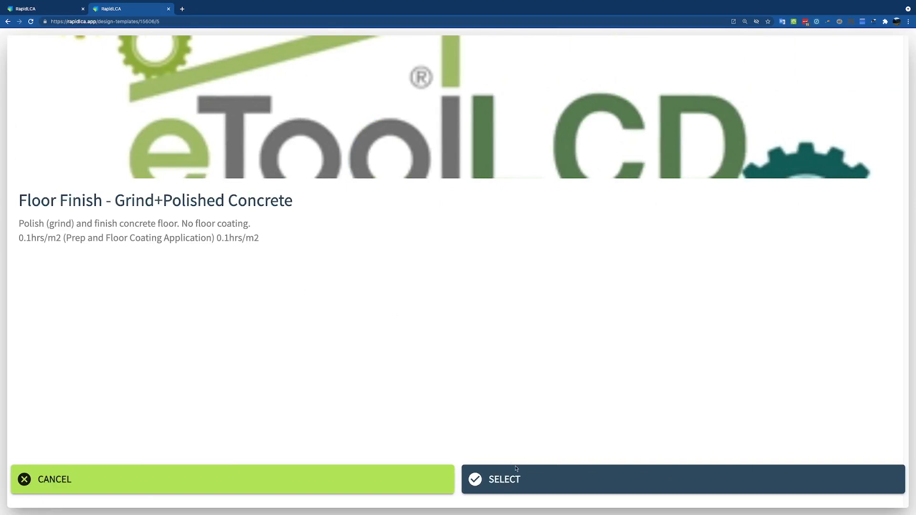
left_click(516, 469)
Step: Save the polished concrete finish and view results showing a 41% GWP reduction
left_click(527, 492)
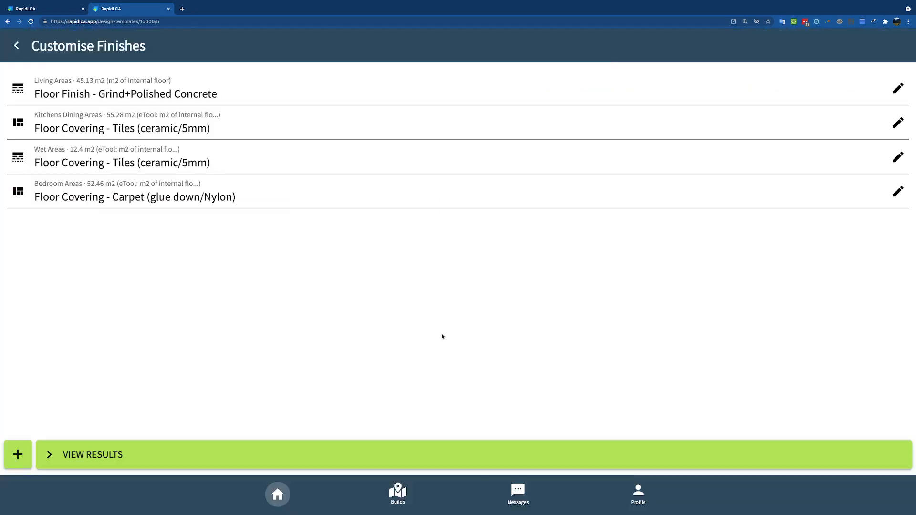
left_click(381, 453)
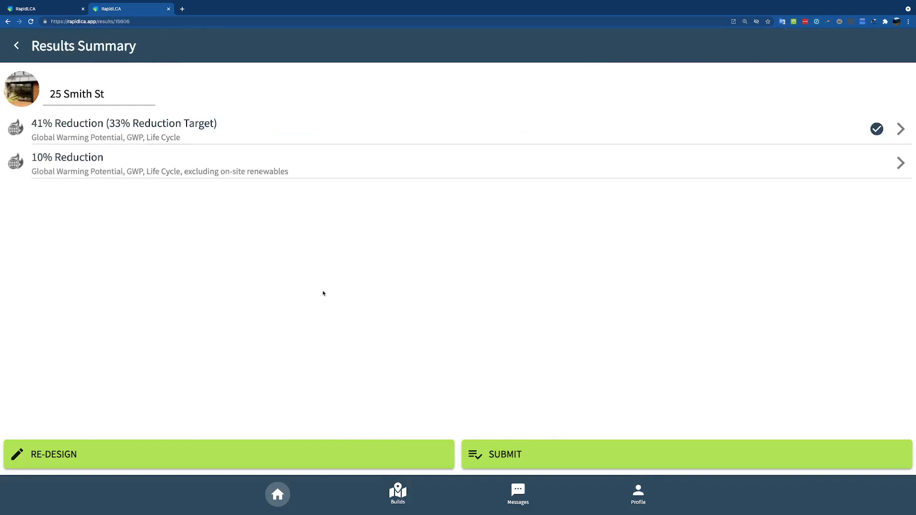
Step: Explore the GWP life cycle breakdown by energy and materials focal points, then return to the summary
left_click(209, 129)
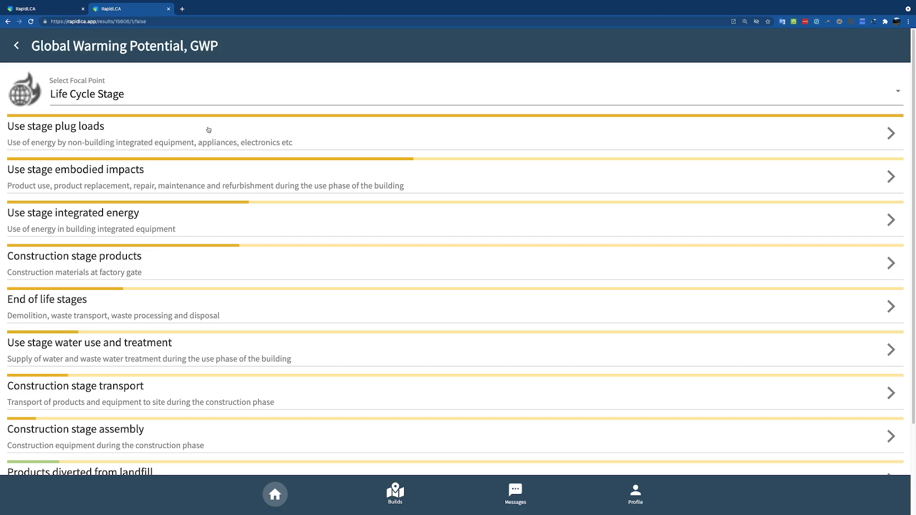
left_click(167, 99)
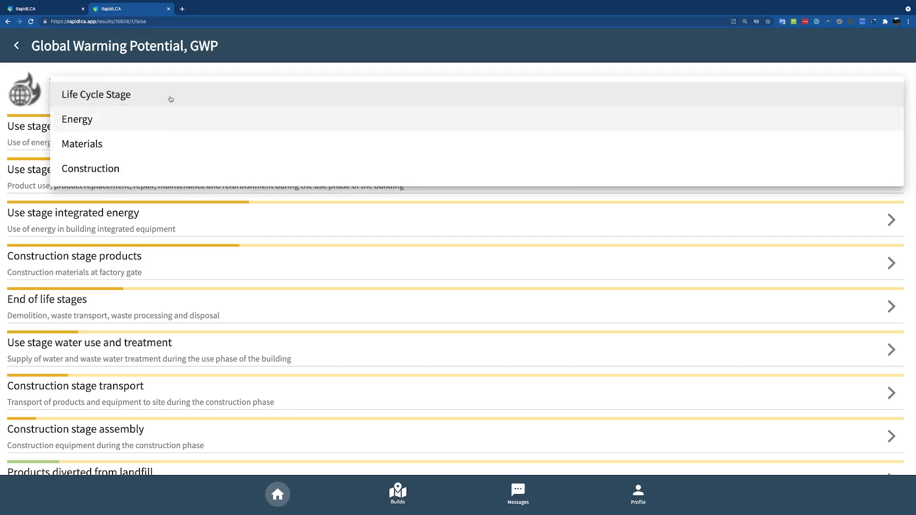
left_click(171, 114)
left_click(163, 105)
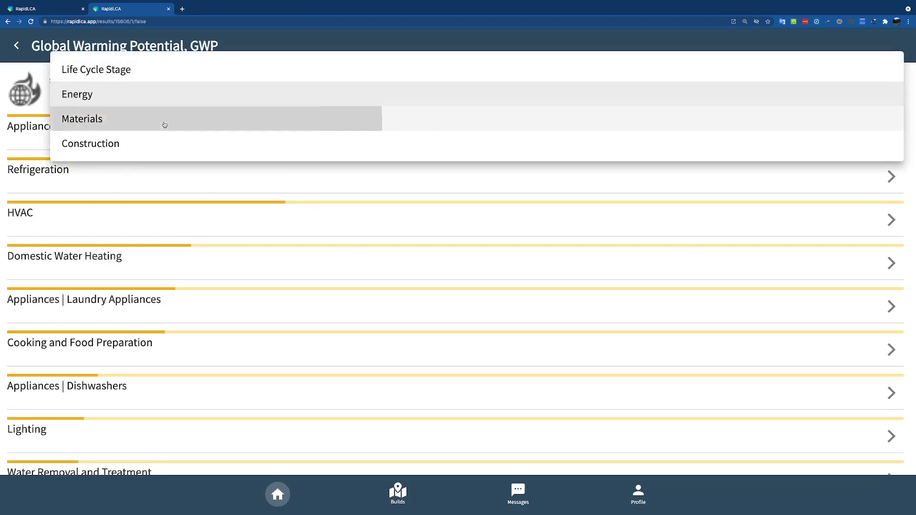
left_click(163, 125)
left_click(170, 99)
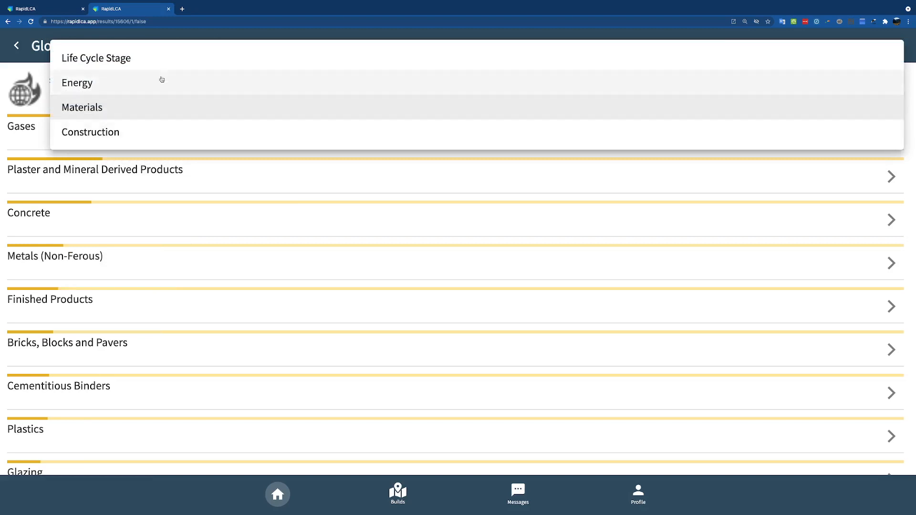
left_click(164, 59)
scroll(170, 150, "down", 2)
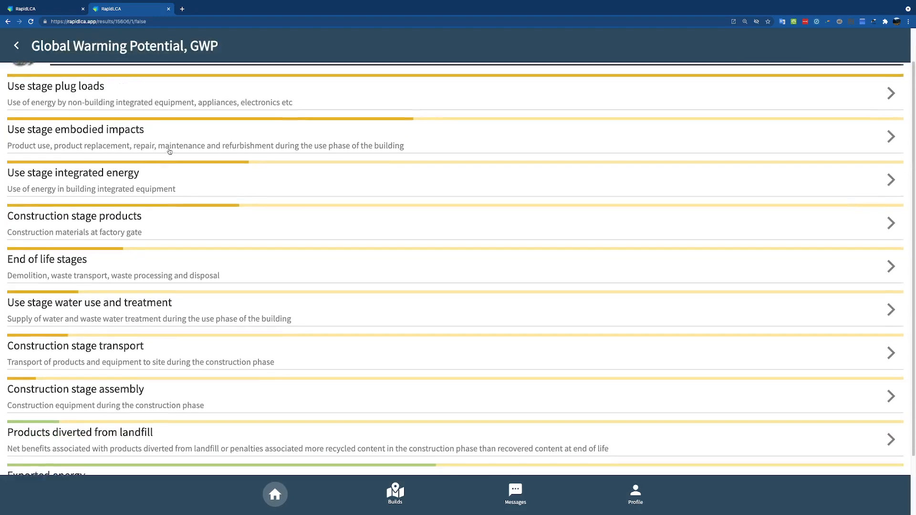
scroll(199, 150, "up", 2)
left_click(16, 46)
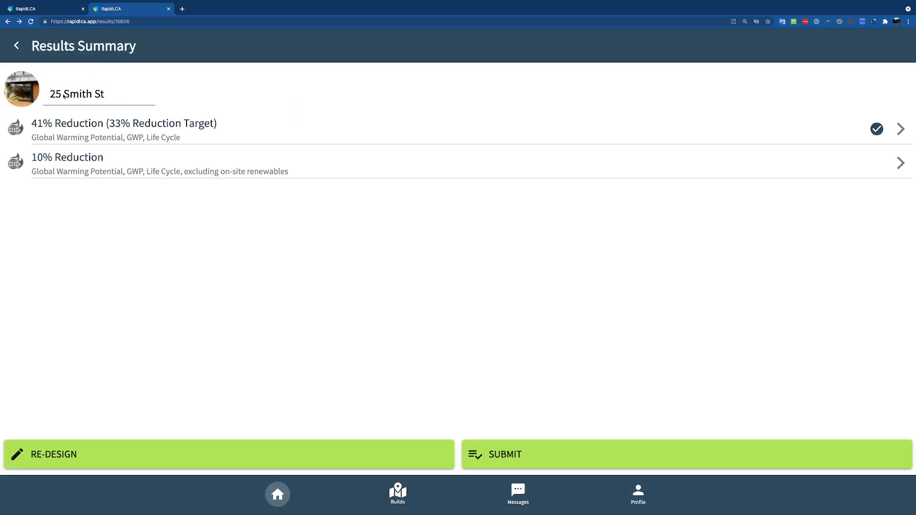
Step: Break down GWP by energy and bring up the HVAC design options
left_click(252, 139)
left_click(219, 100)
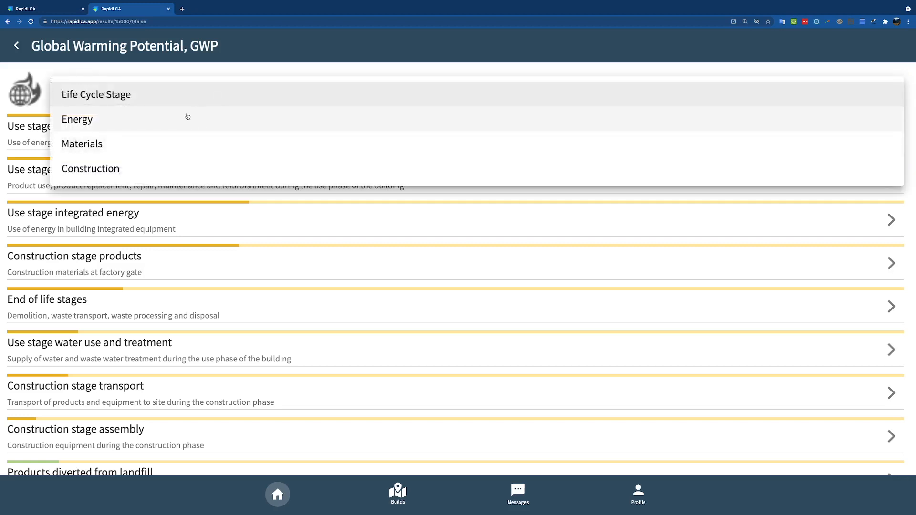
left_click(184, 121)
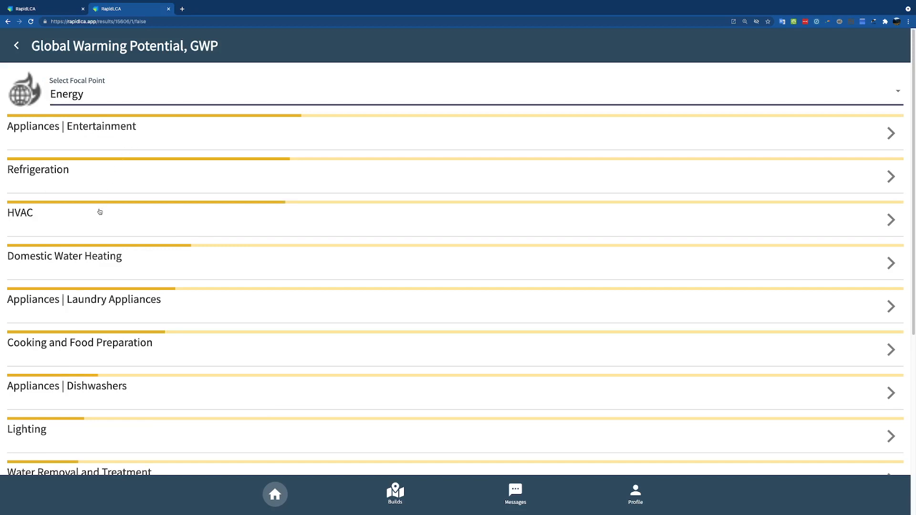
left_click(99, 212)
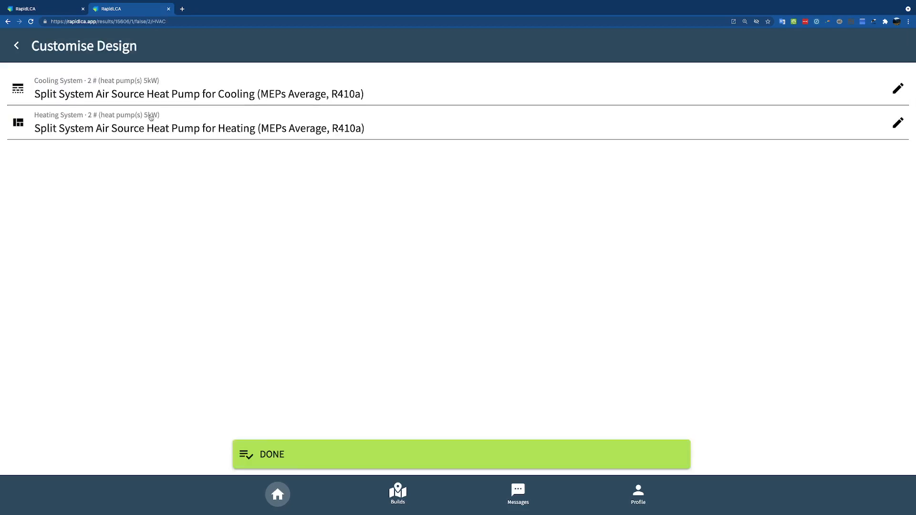
Step: Change the cooling system to HVAC Residential Ceiling Fans
left_click(902, 94)
left_click(426, 94)
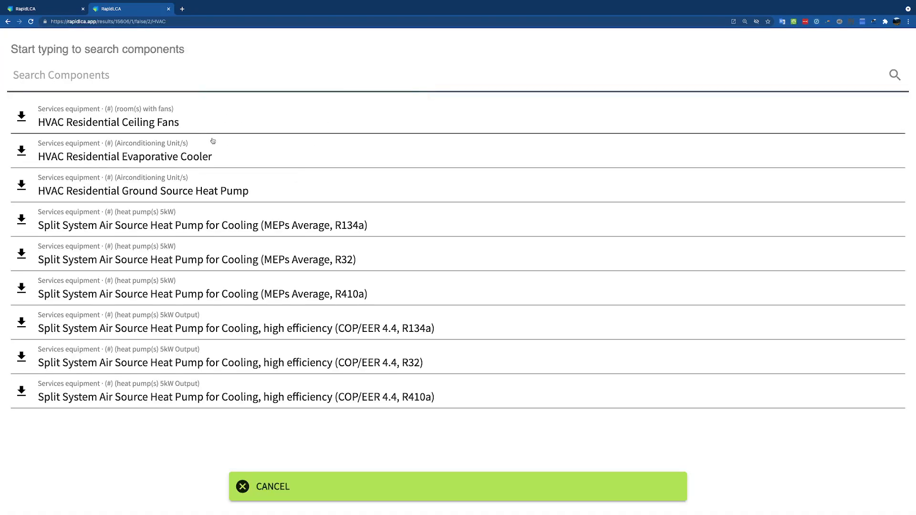
left_click(180, 121)
left_click(531, 483)
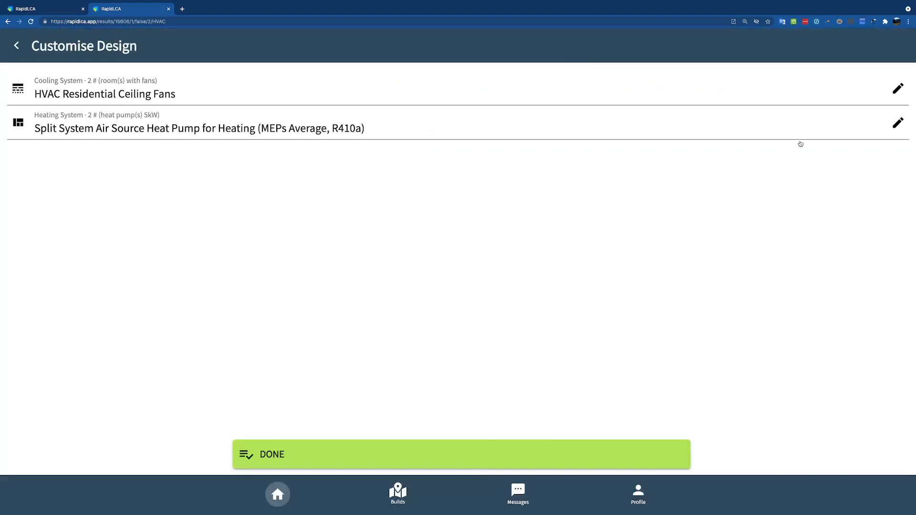
Step: Change the heating system to HVAC Residential Wood Pellet Heater and finish the HVAC design
left_click(798, 139)
left_click(356, 87)
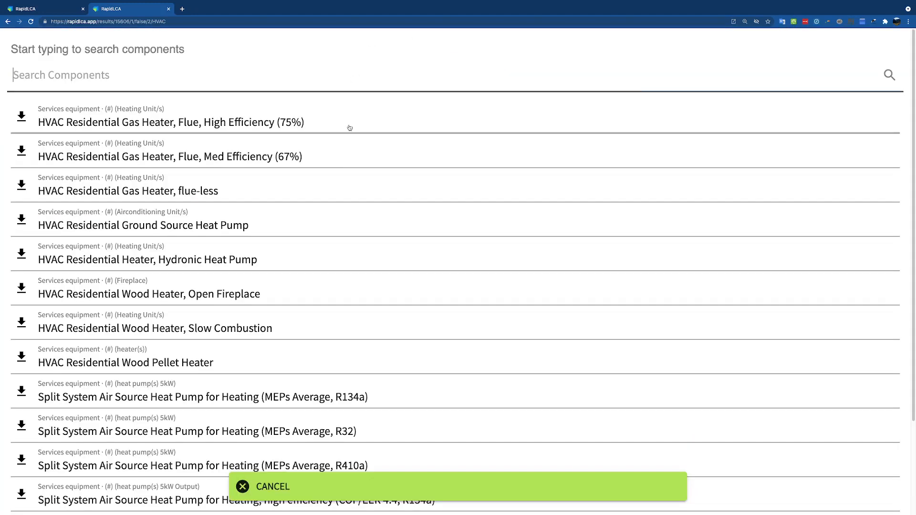
scroll(302, 208, "down", 1)
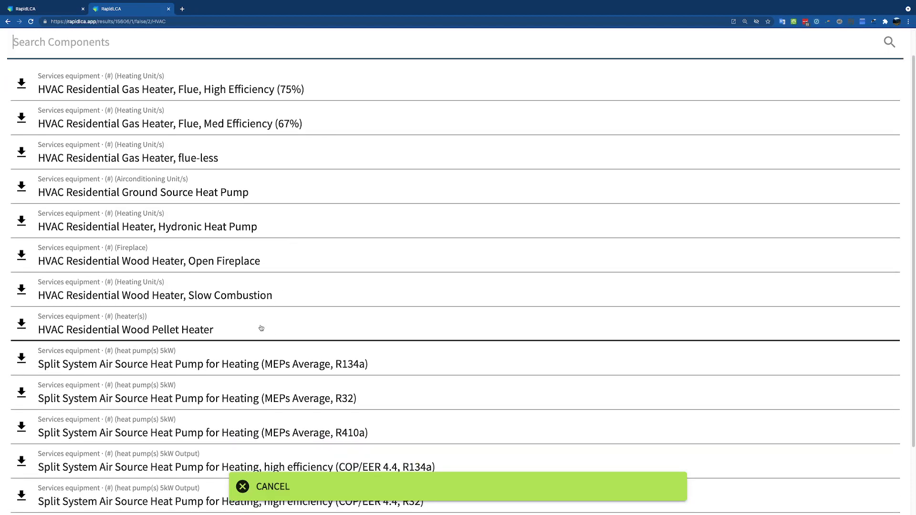
left_click(260, 327)
left_click(612, 479)
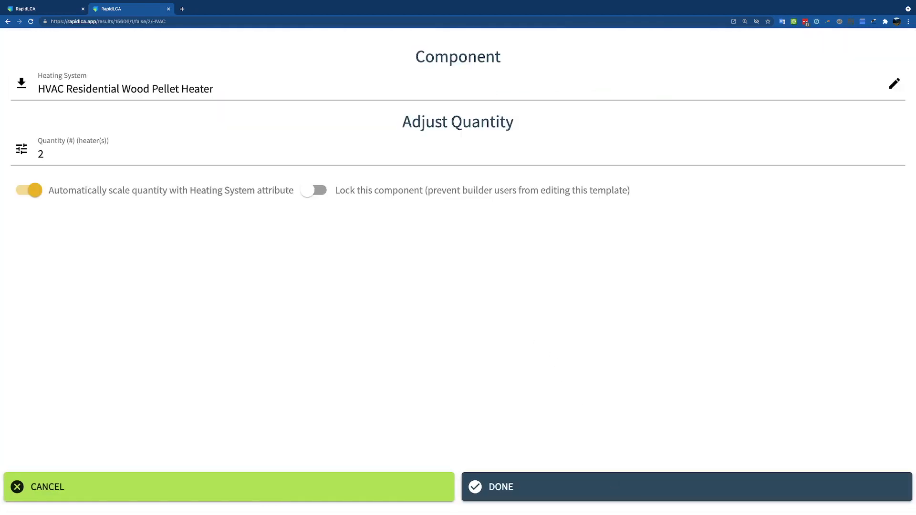
left_click(618, 487)
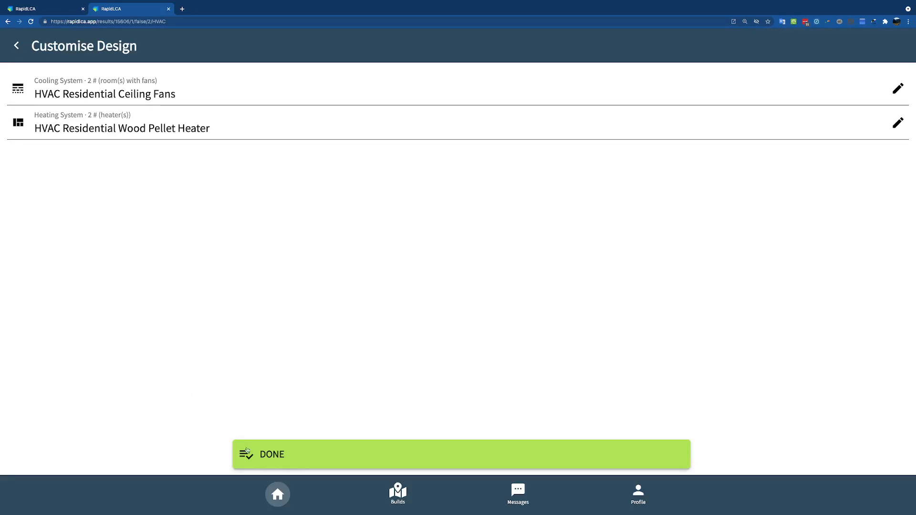
left_click(288, 455)
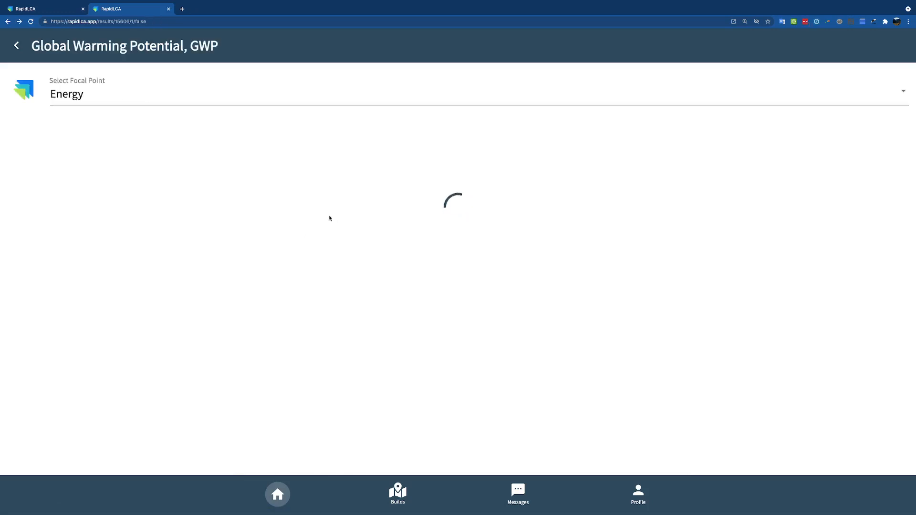
Step: Go back to the Results Summary, now at 52% GWP reduction (21% excluding renewables)
left_click(16, 45)
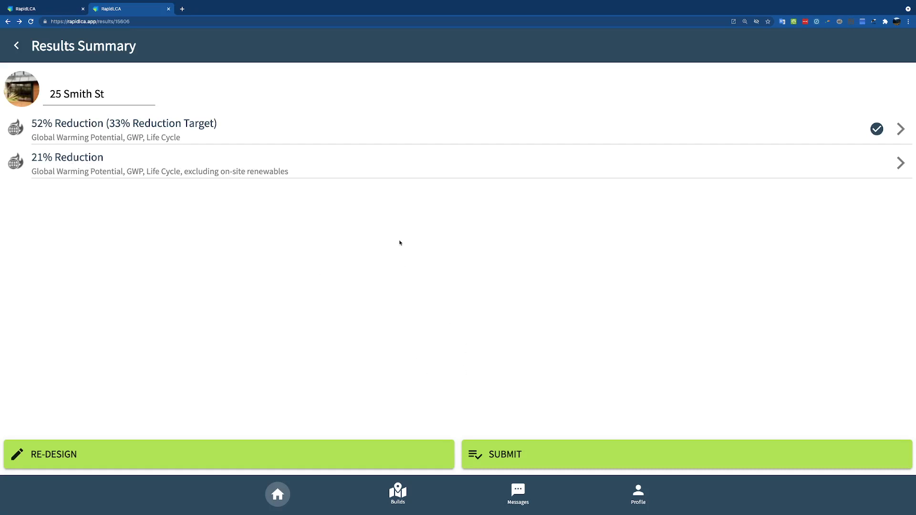
Step: Submit the 25 Smith St design with all three submission statements ticked, then dismiss the success message
left_click(522, 457)
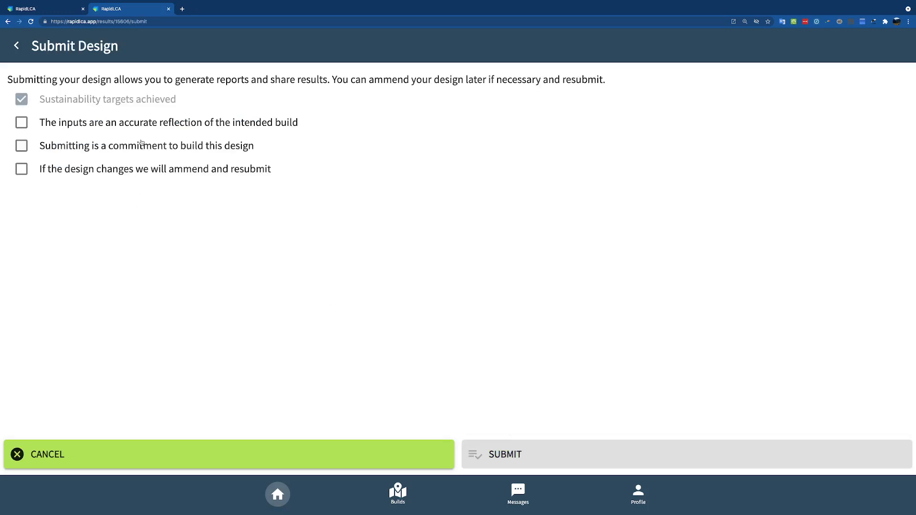
left_click(150, 125)
left_click(154, 148)
left_click(156, 170)
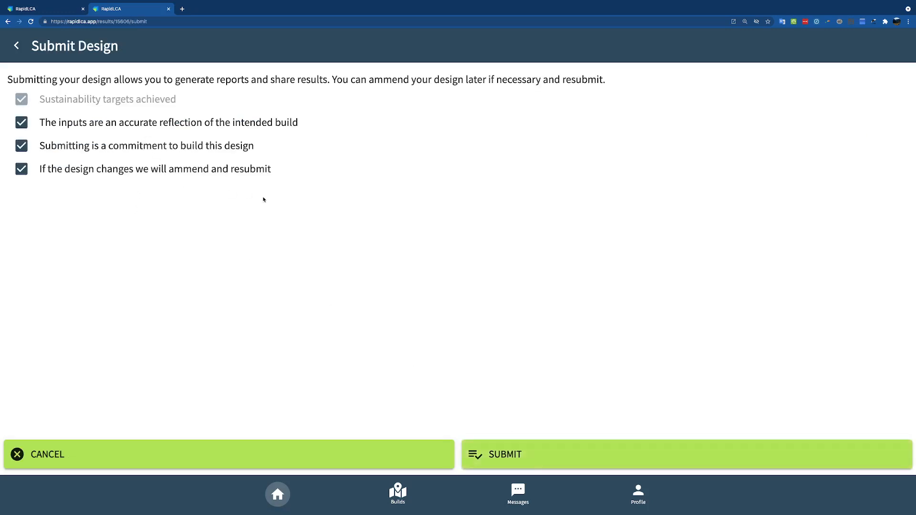
left_click(510, 455)
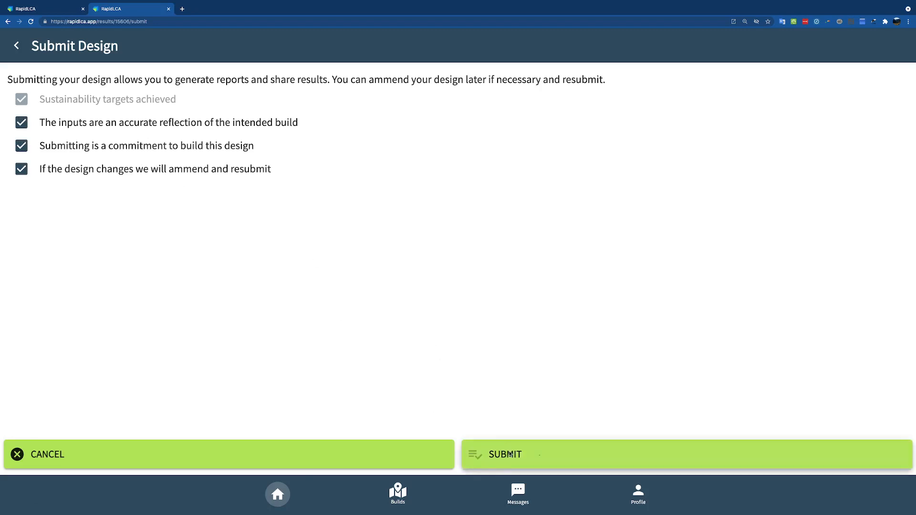
left_click(455, 99)
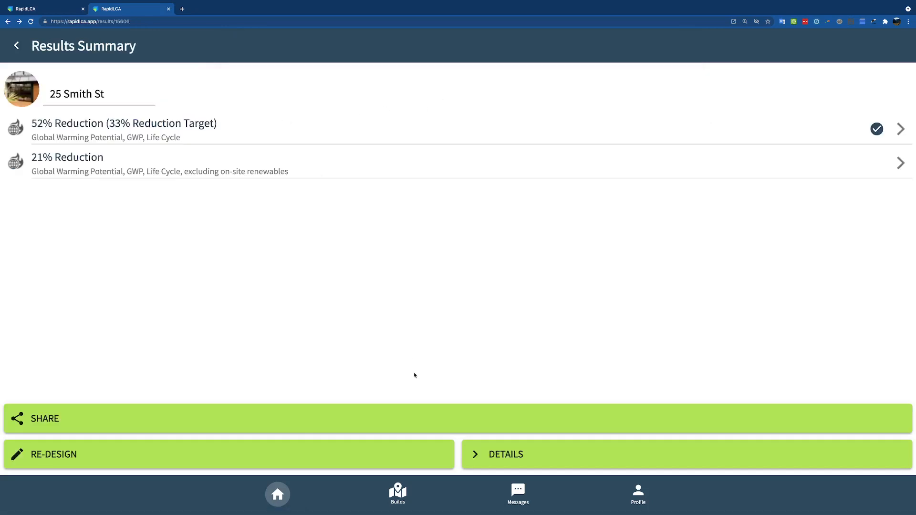
Step: Preview the 25 Smith St report from the Share > Send Report list
left_click(254, 425)
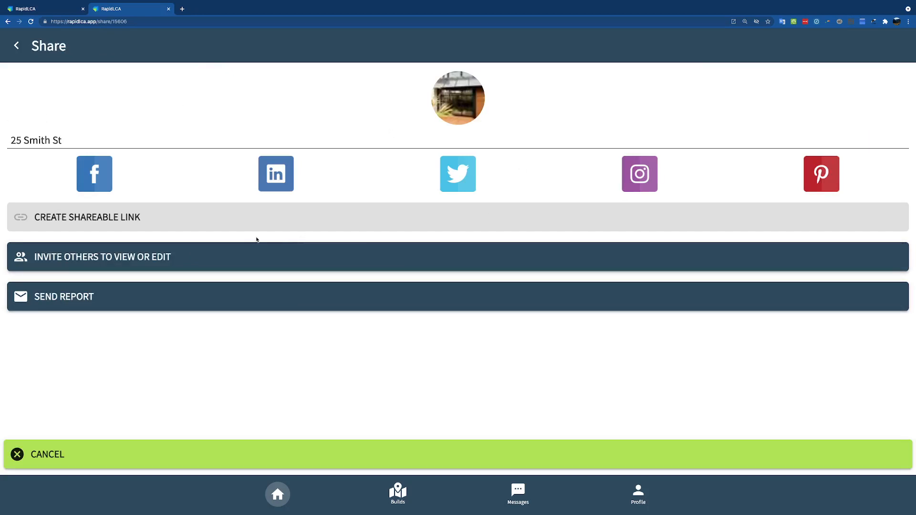
left_click(173, 292)
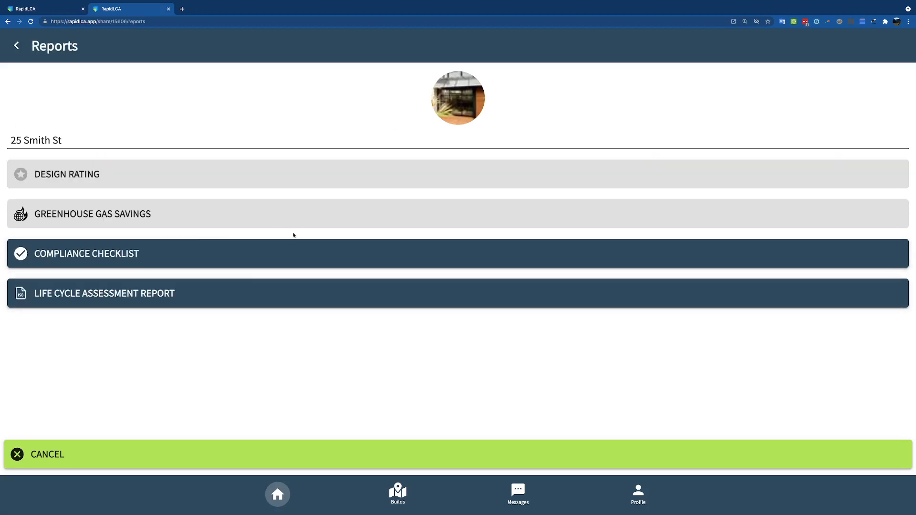
left_click(233, 260)
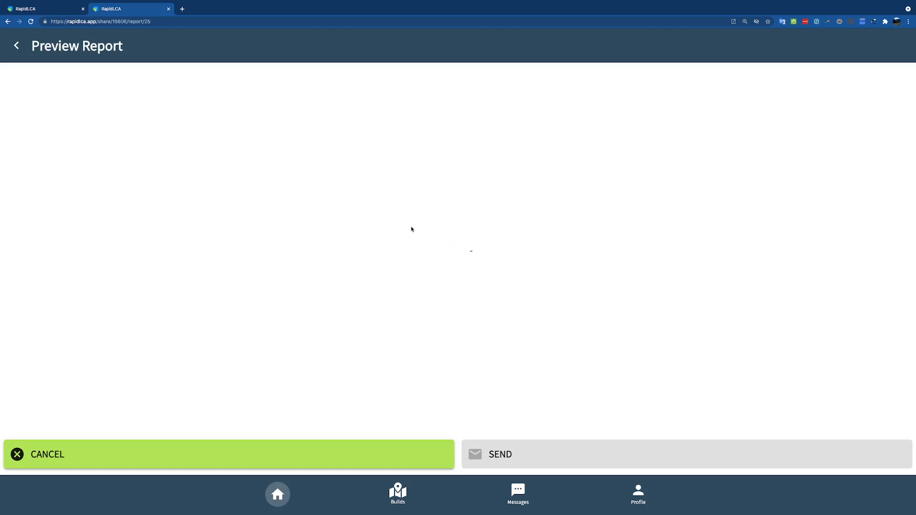
Step: Scroll through the three-page report preview, then close it back to the Reports list
scroll(402, 270, "down", 15)
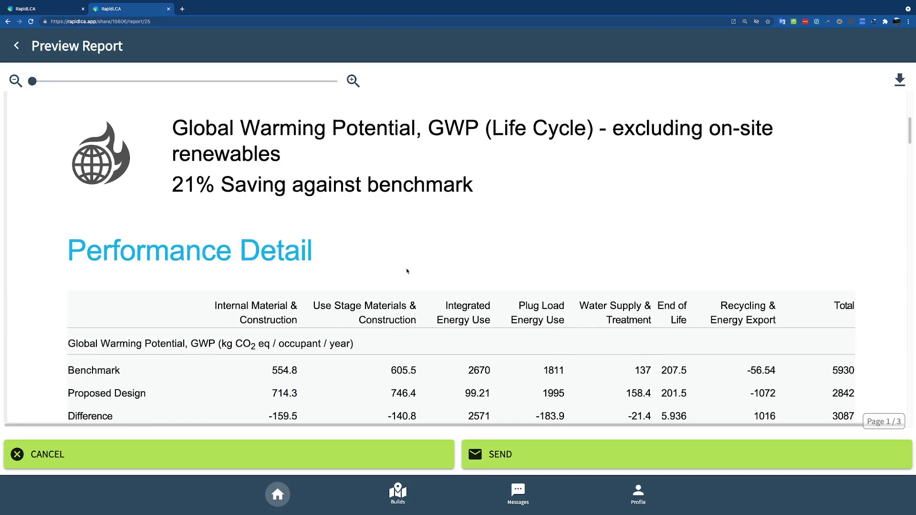
scroll(407, 270, "down", 15)
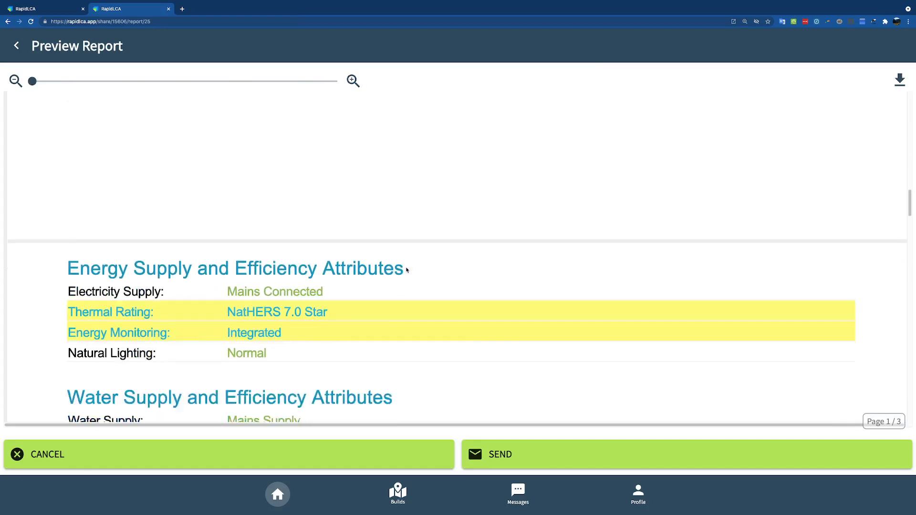
scroll(407, 270, "down", 15)
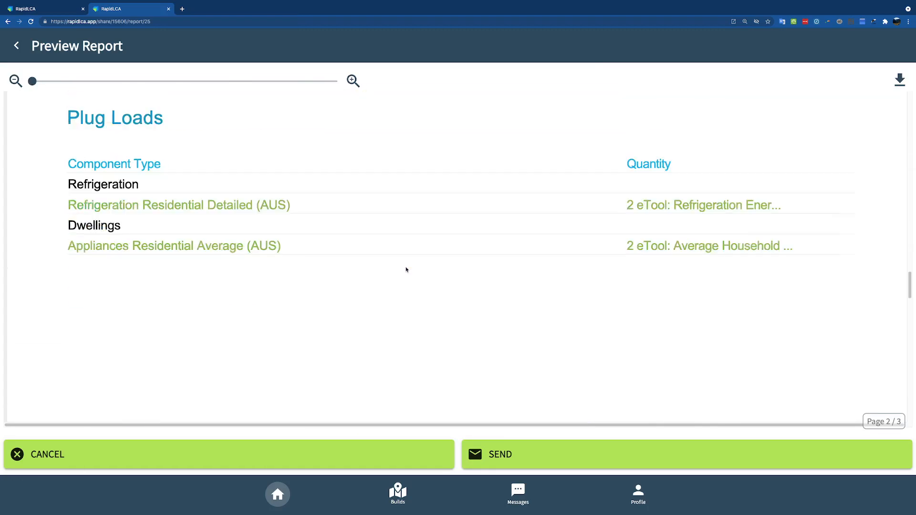
scroll(408, 270, "down", 15)
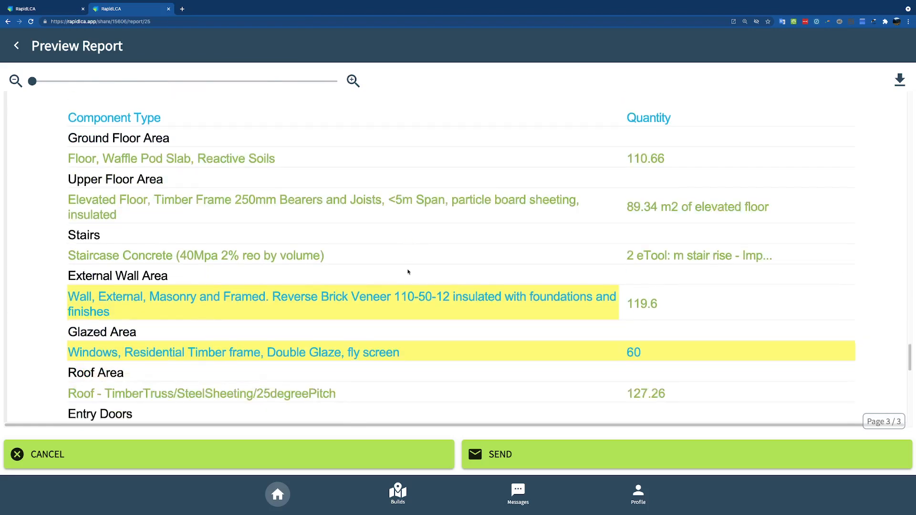
scroll(407, 272, "down", 4)
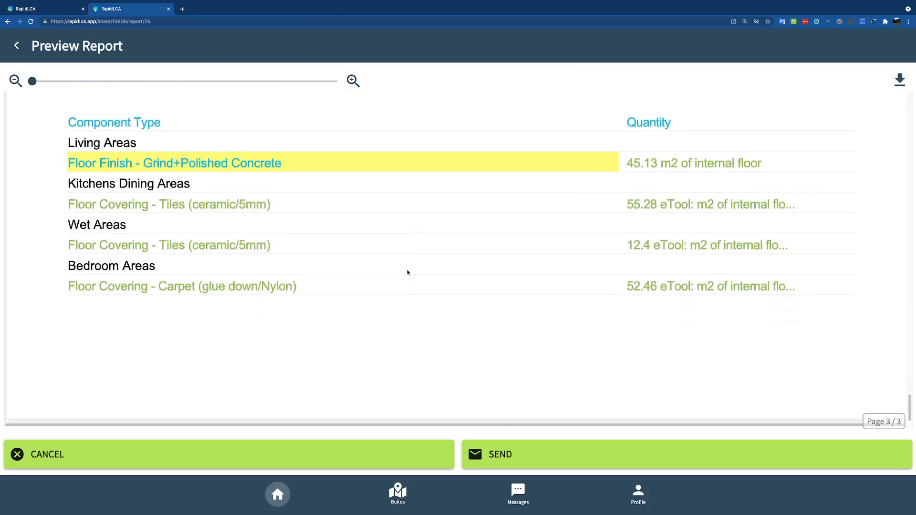
scroll(396, 272, "up", 20)
scroll(390, 275, "up", 20)
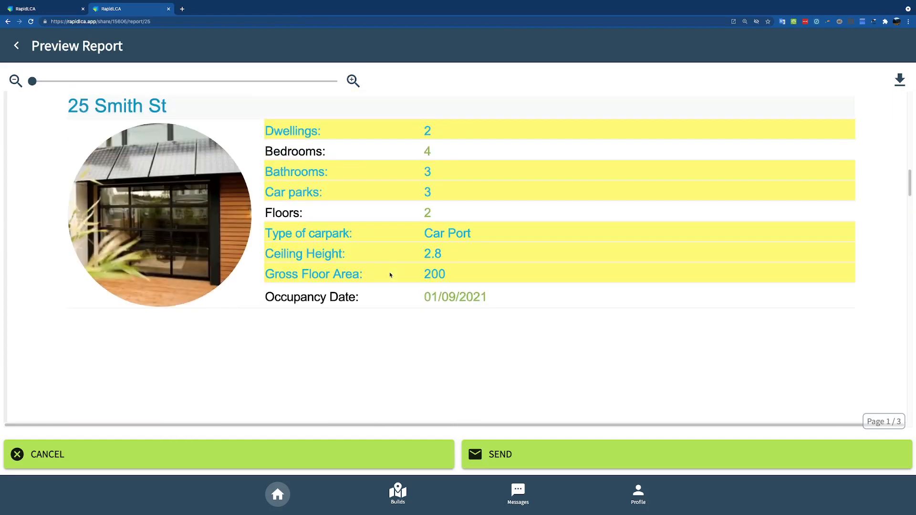
scroll(416, 298, "down", 15)
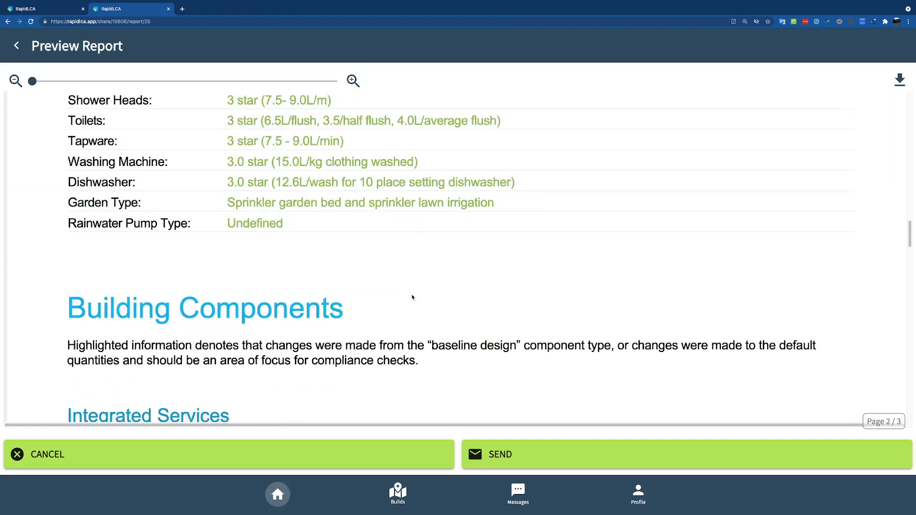
scroll(407, 297, "down", 10)
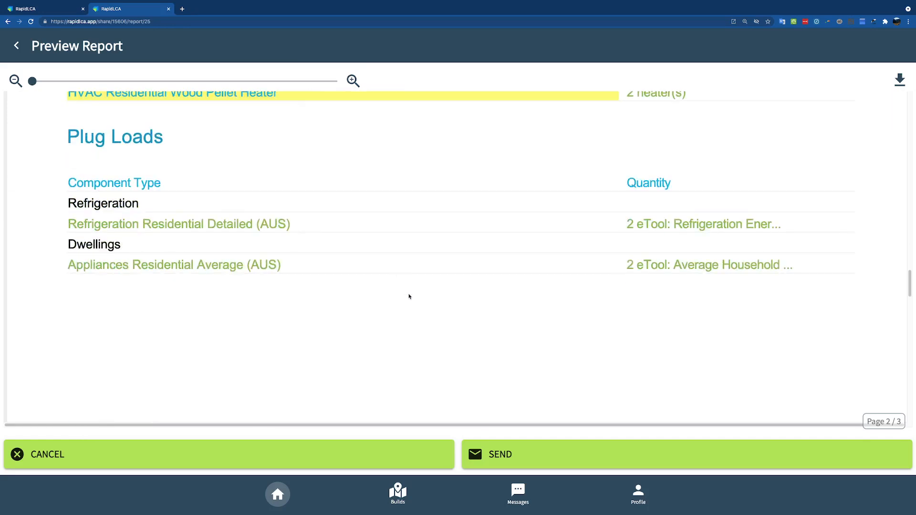
scroll(410, 298, "down", 5)
scroll(411, 297, "up", 4)
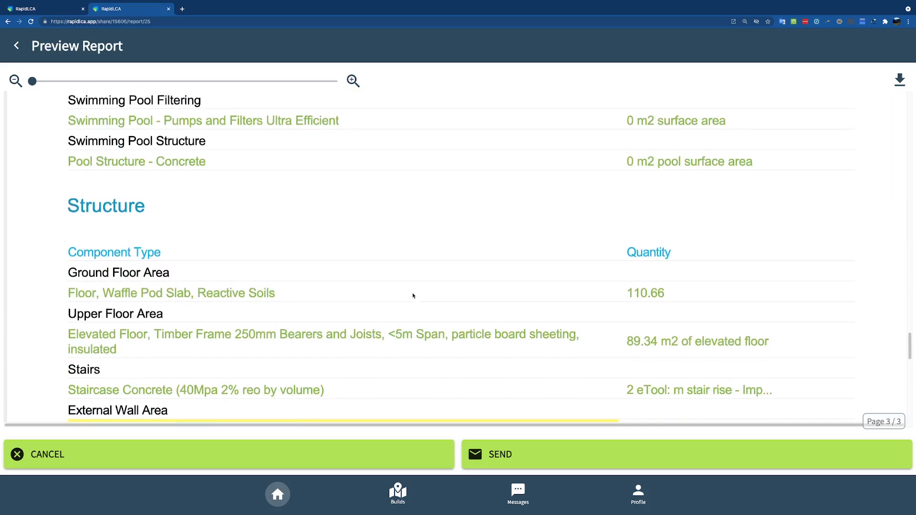
scroll(415, 294, "down", 8)
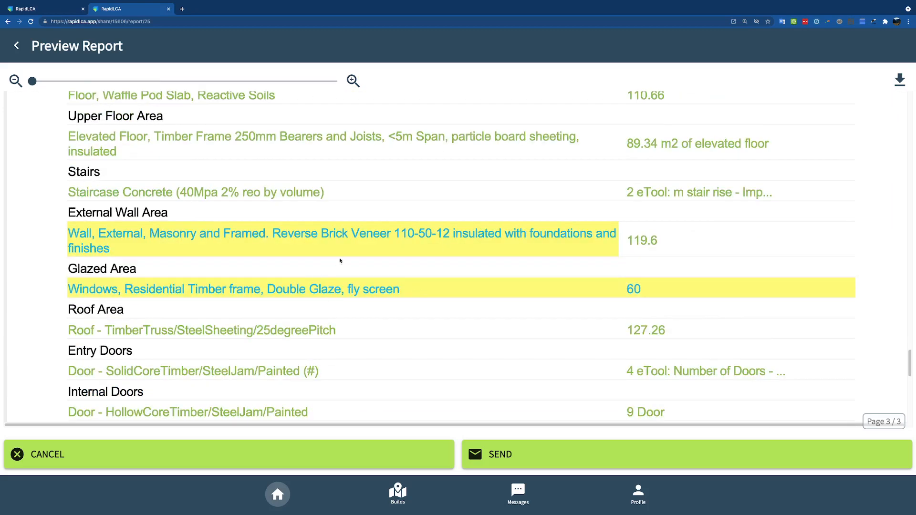
scroll(341, 301, "up", 4)
scroll(339, 301, "down", 5)
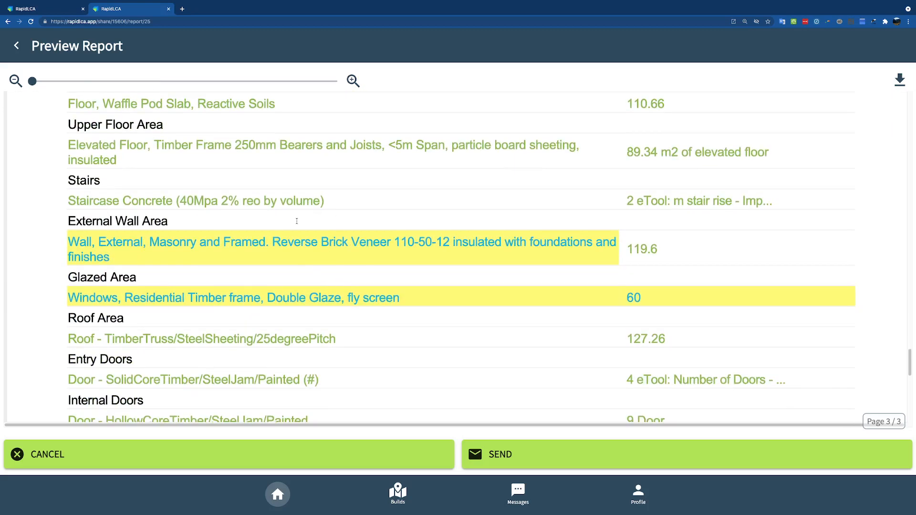
scroll(337, 287, "up", 10)
scroll(333, 268, "up", 15)
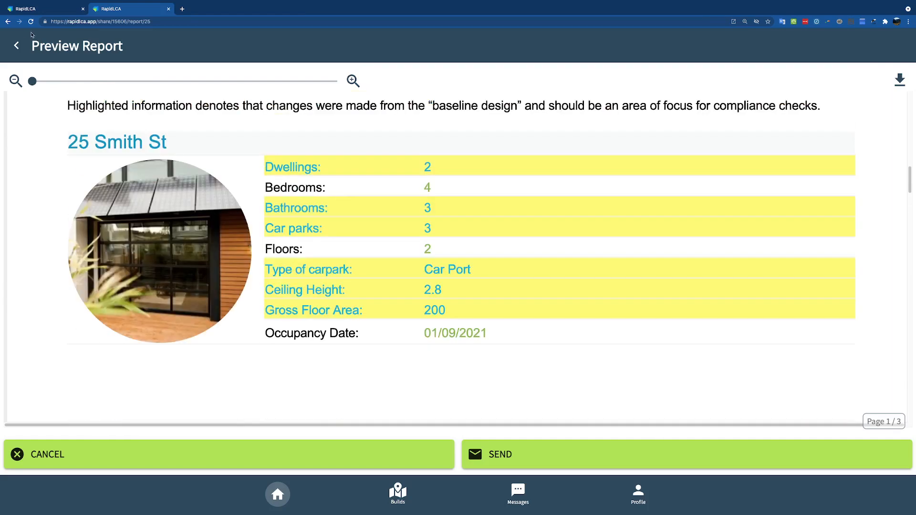
left_click(18, 46)
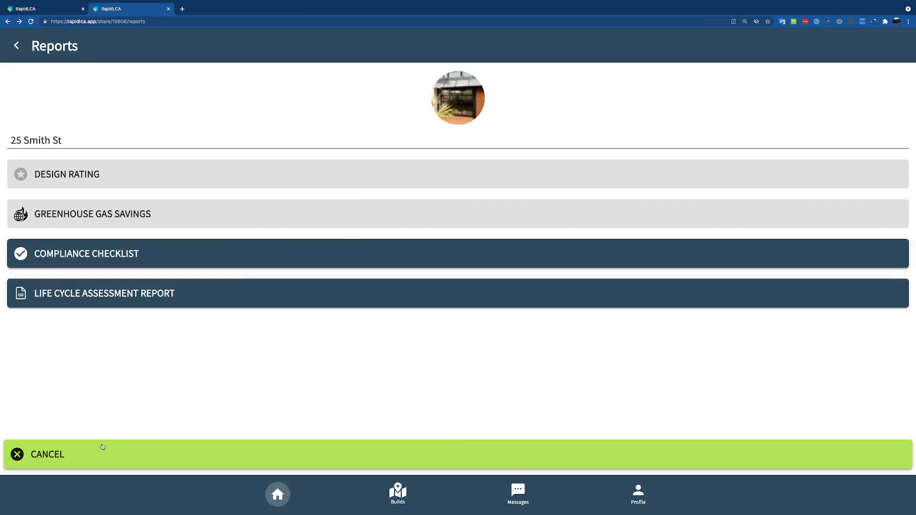
Step: Cancel out of Reports and Share to reach the 25 Smith St Results Summary
left_click(125, 452)
left_click(125, 455)
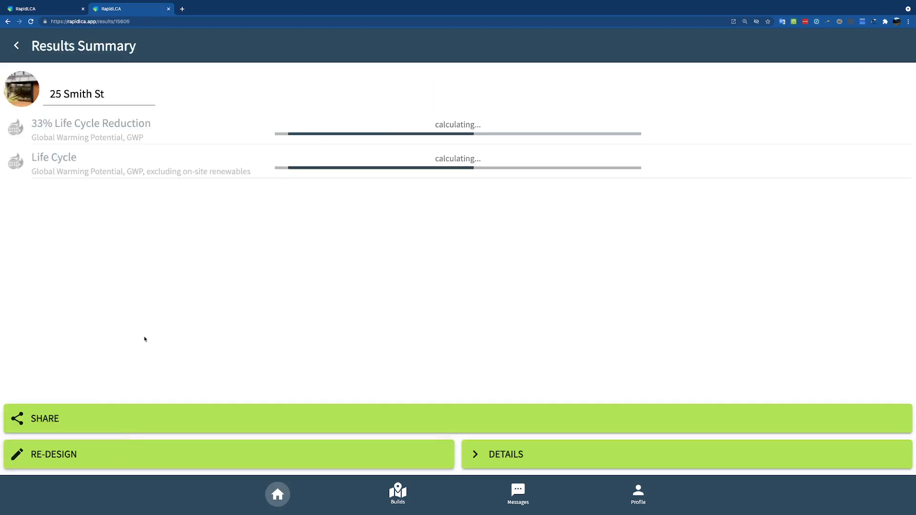